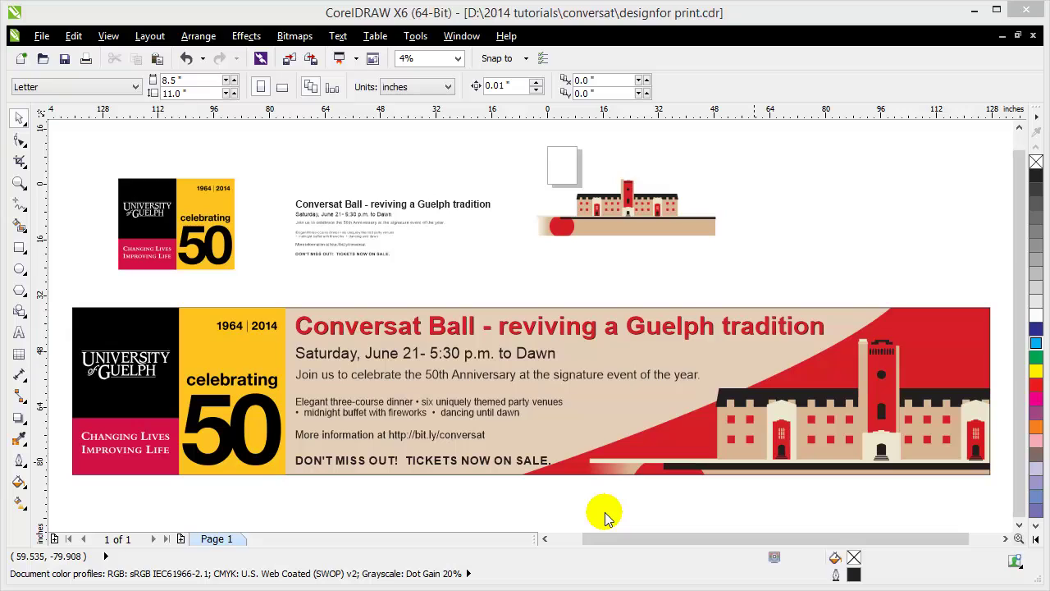
# - Move the small University of Guelph anniversary logo group slightly upward in the space above the banner
pyautogui.click(19, 182)
pyautogui.moveTo(110, 152); pyautogui.dragTo(765, 298)
pyautogui.moveTo(76, 170); pyautogui.dragTo(944, 421)
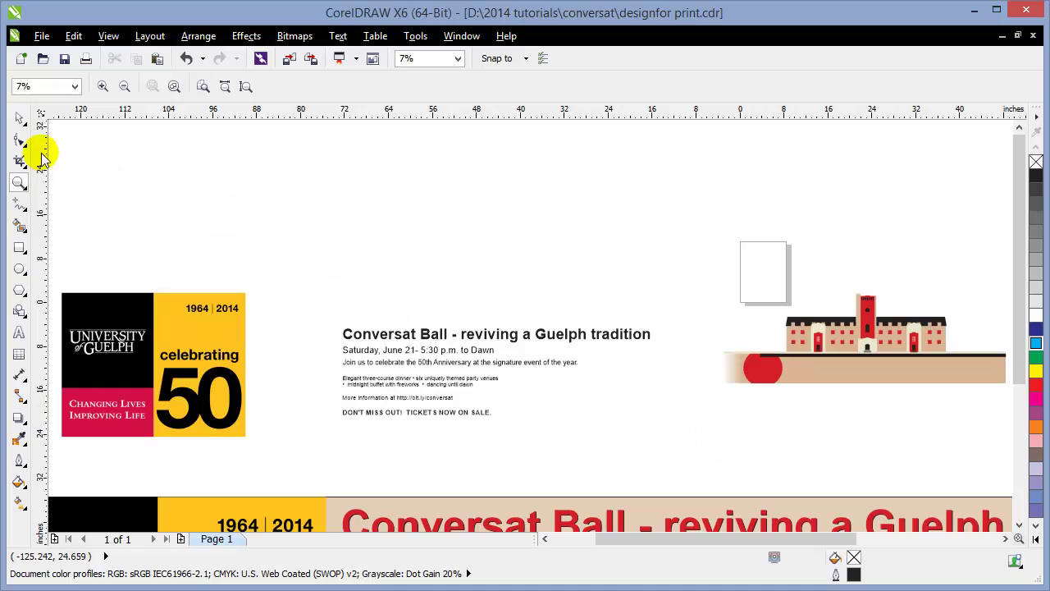
pyautogui.click(19, 120)
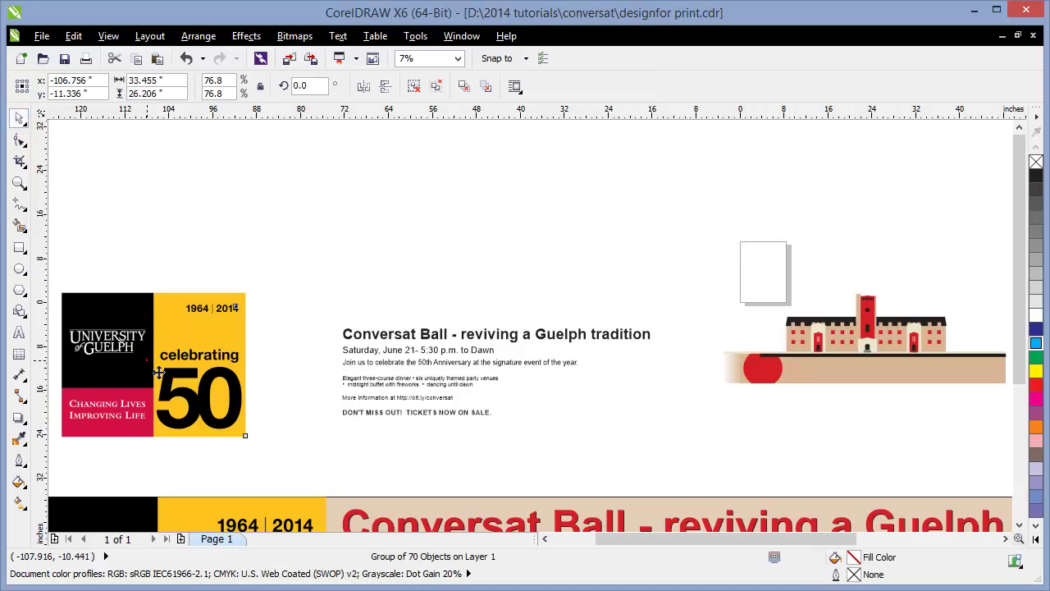
pyautogui.moveTo(156, 369); pyautogui.dragTo(175, 295)
# - Move all the small Conversat Ball text lines up beside the anniversary logo
pyautogui.click(362, 287)
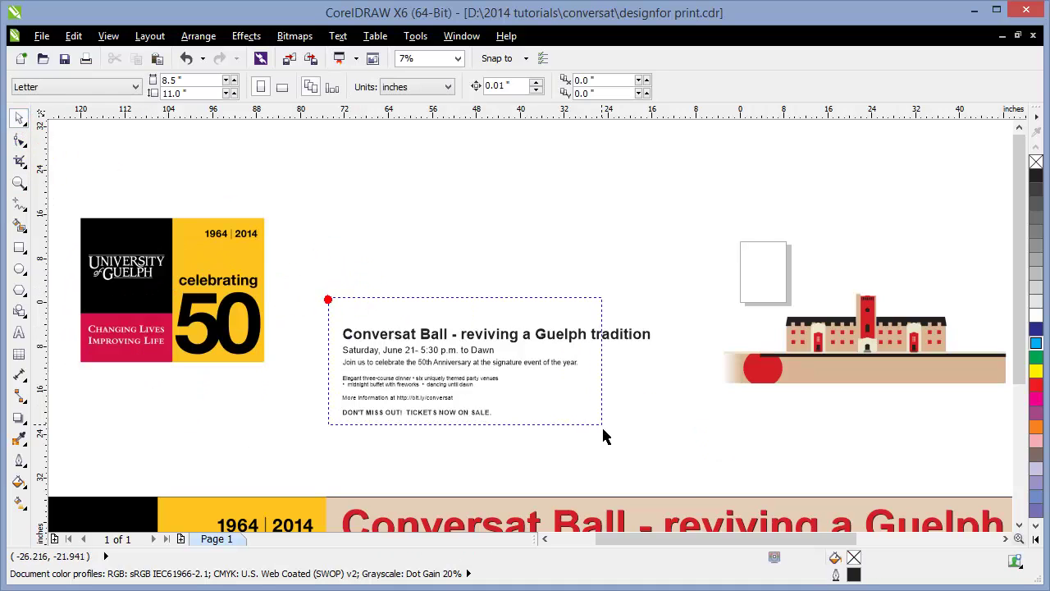
pyautogui.moveTo(603, 436); pyautogui.dragTo(680, 446)
pyautogui.moveTo(515, 373); pyautogui.dragTo(466, 275)
pyautogui.moveTo(478, 371); pyautogui.dragTo(476, 369)
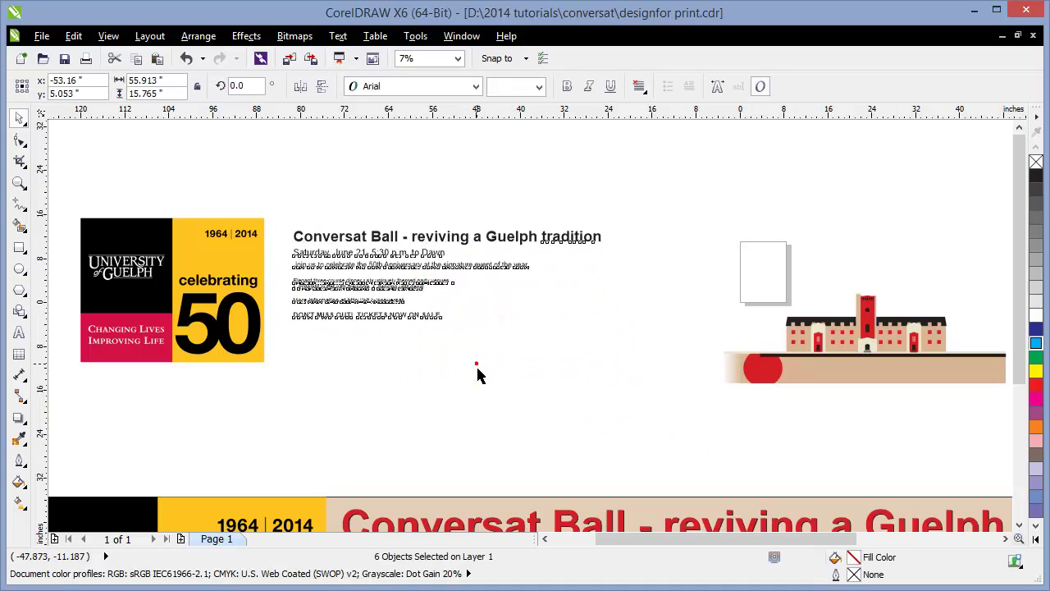
pyautogui.click(678, 378)
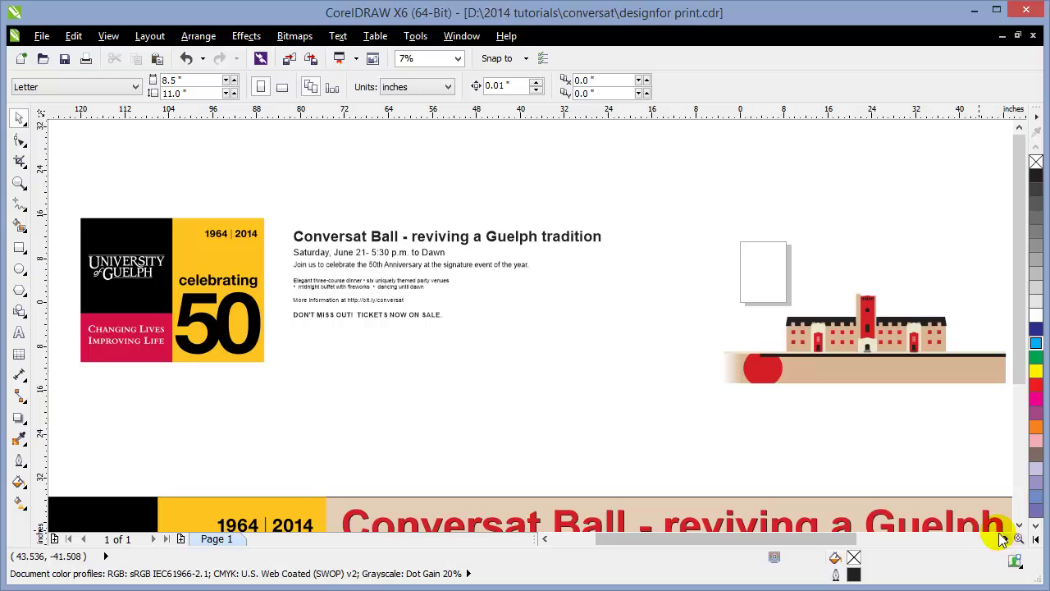
# - Move the small building artwork with its ground strip closer to the Conversat Ball text
pyautogui.moveTo(704, 253); pyautogui.dragTo(931, 428)
pyautogui.moveTo(827, 375); pyautogui.dragTo(679, 319)
pyautogui.click(672, 403)
pyautogui.press('F4')
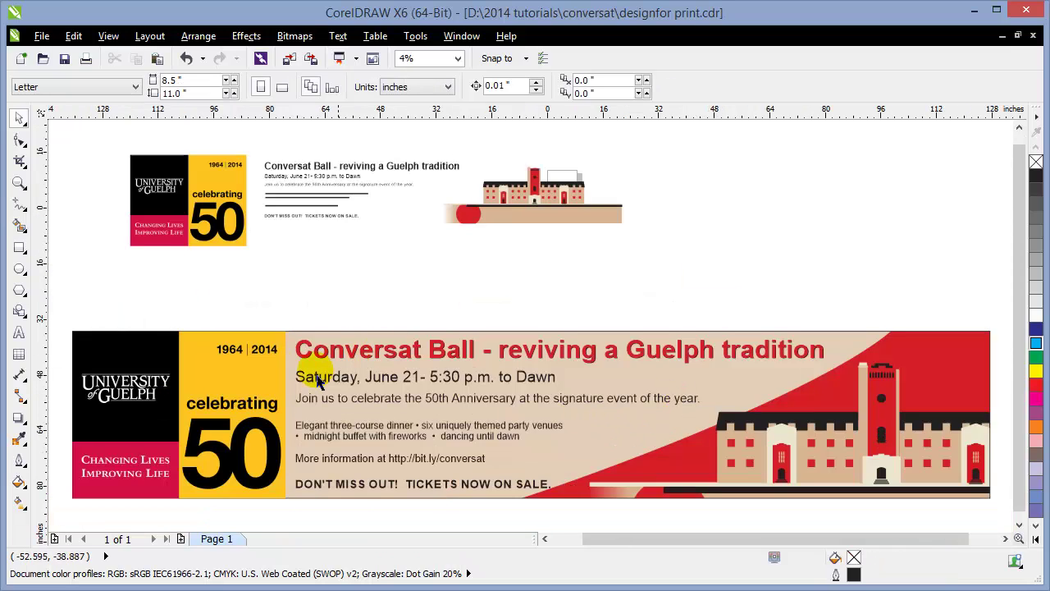
pyautogui.moveTo(109, 336); pyautogui.dragTo(288, 457)
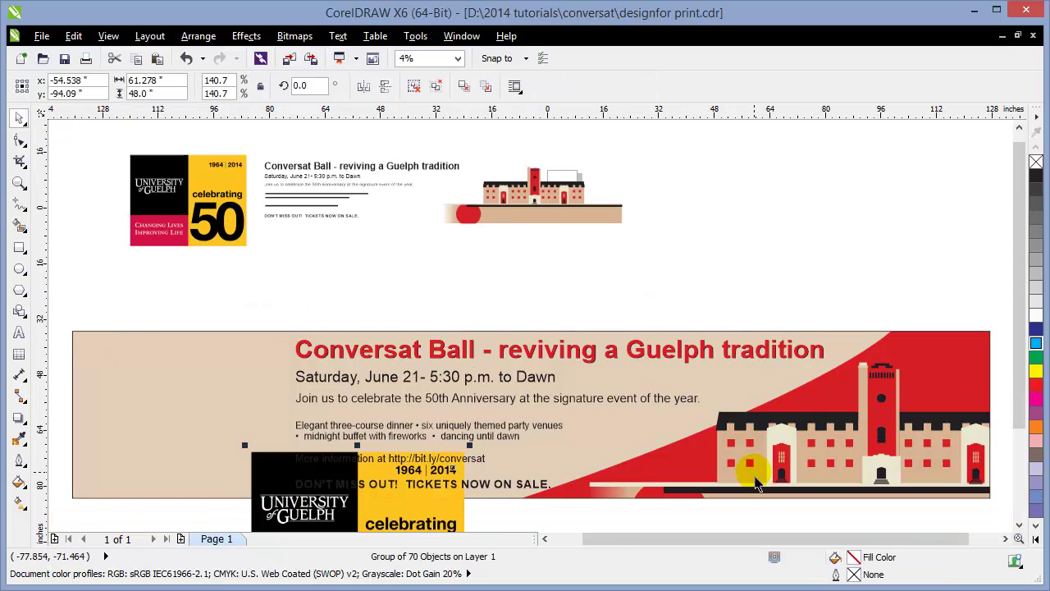
pyautogui.click(781, 276)
pyautogui.hotkey('ctrl', 'z')
# - Delete the whole finished banner design below the separate logo, text and building elements
pyautogui.click(253, 308)
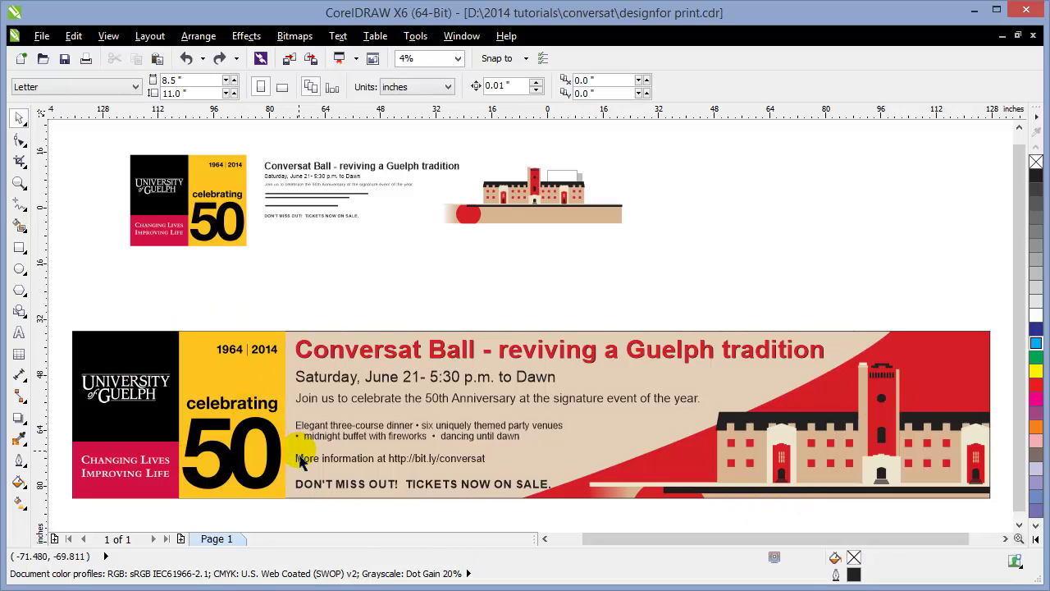
pyautogui.moveTo(66, 307); pyautogui.dragTo(999, 521)
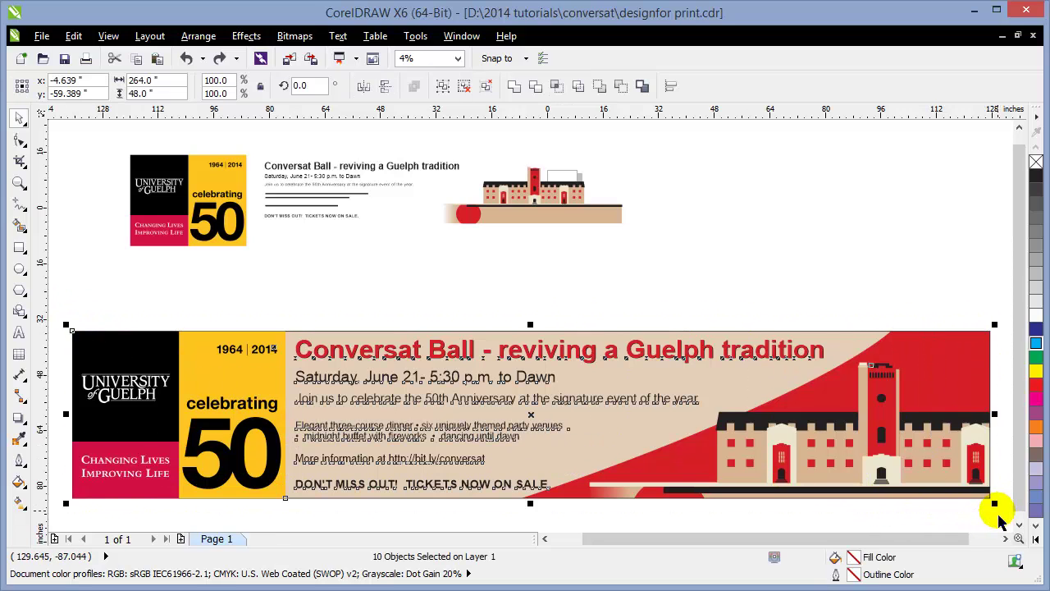
pyautogui.press('Delete')
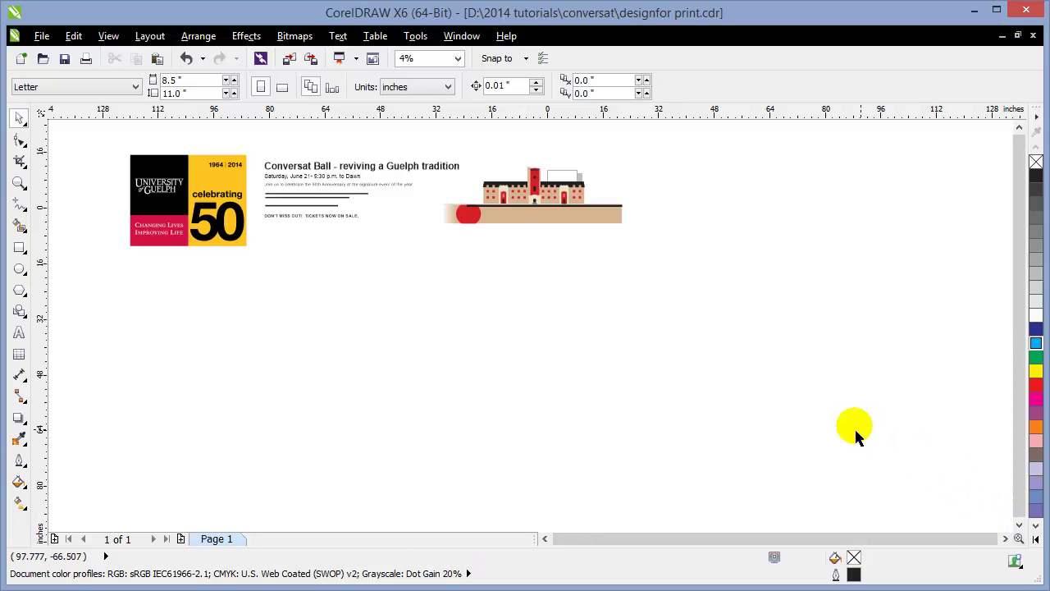
# - Move the logo, text and building artwork together down so the blank page is uncovered
pyautogui.click(18, 183)
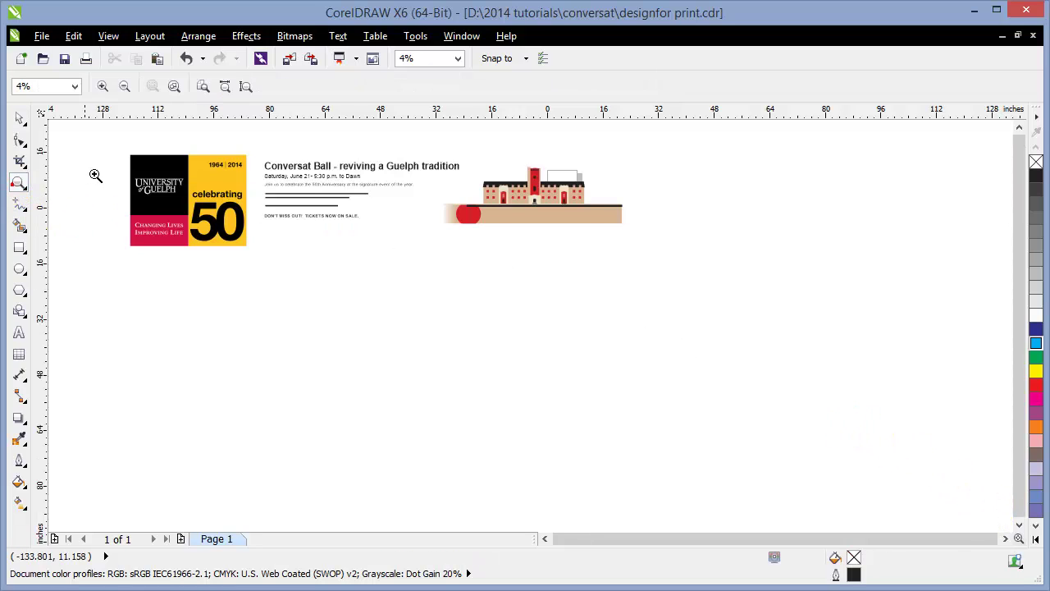
pyautogui.moveTo(215, 166); pyautogui.dragTo(668, 298)
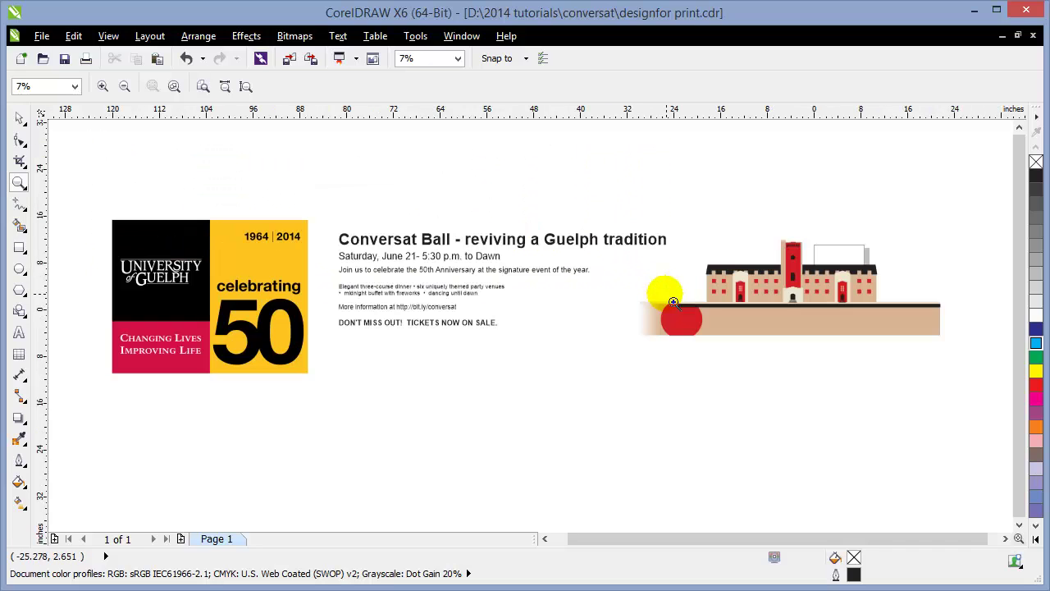
pyautogui.click(19, 120)
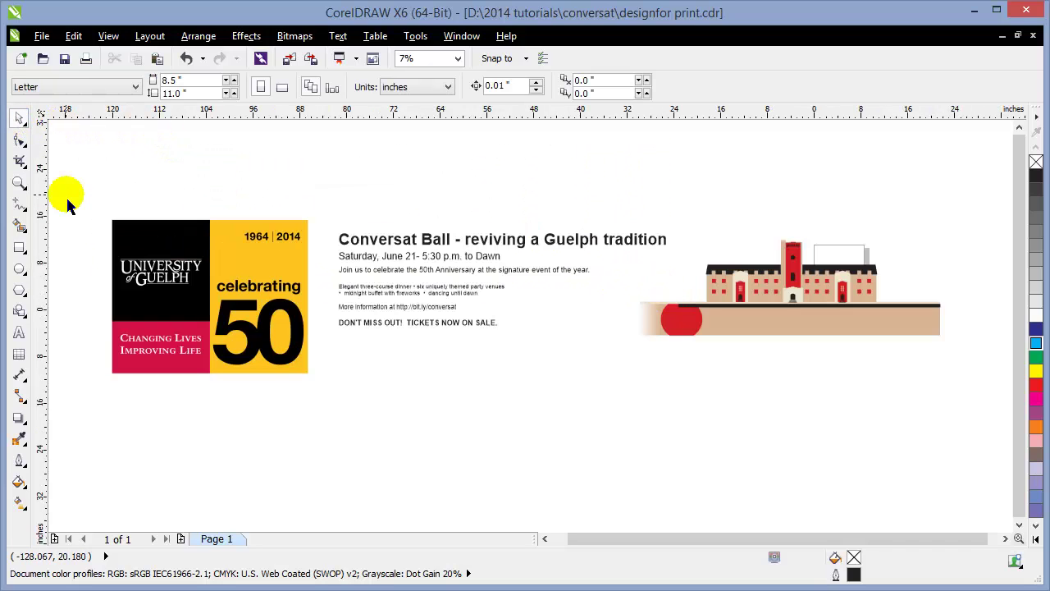
pyautogui.moveTo(74, 192); pyautogui.dragTo(917, 410)
pyautogui.moveTo(857, 344); pyautogui.dragTo(817, 455)
pyautogui.click(609, 228)
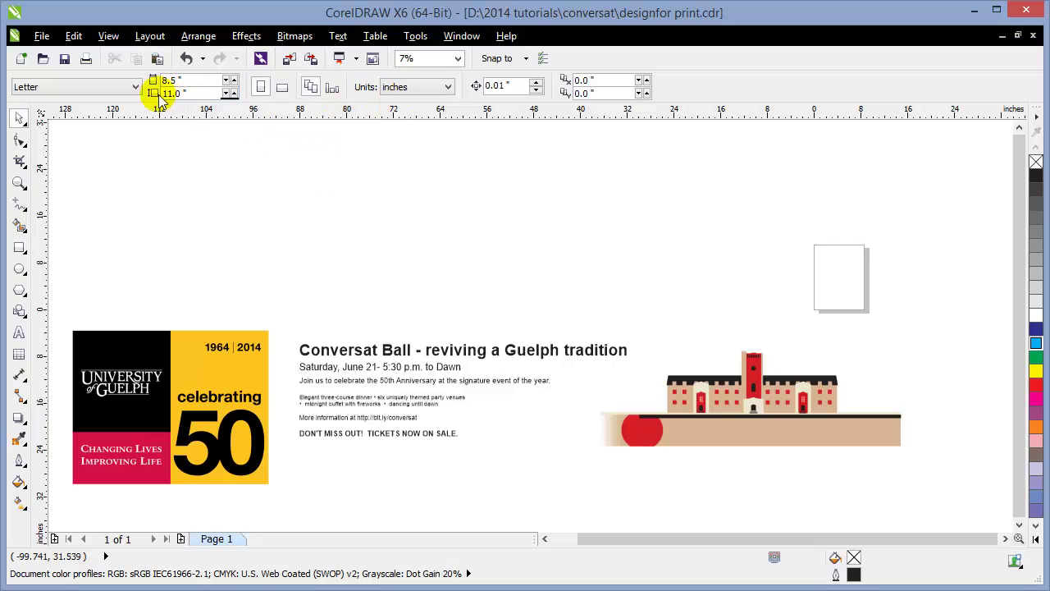
# - Set the document units to feet and the page size to 24 feet wide by 4 feet high
pyautogui.click(418, 88)
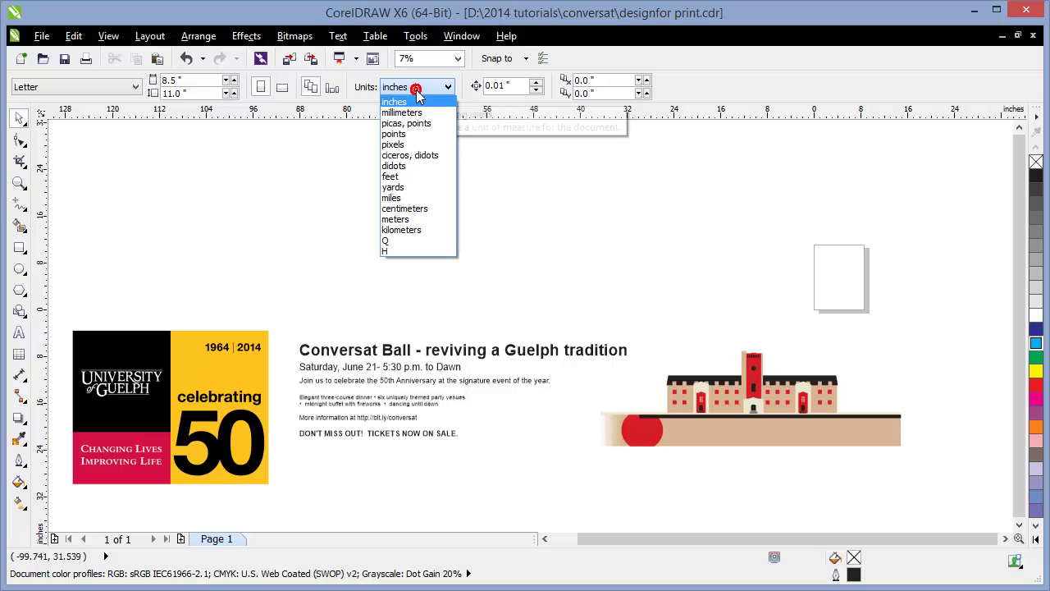
pyautogui.click(414, 177)
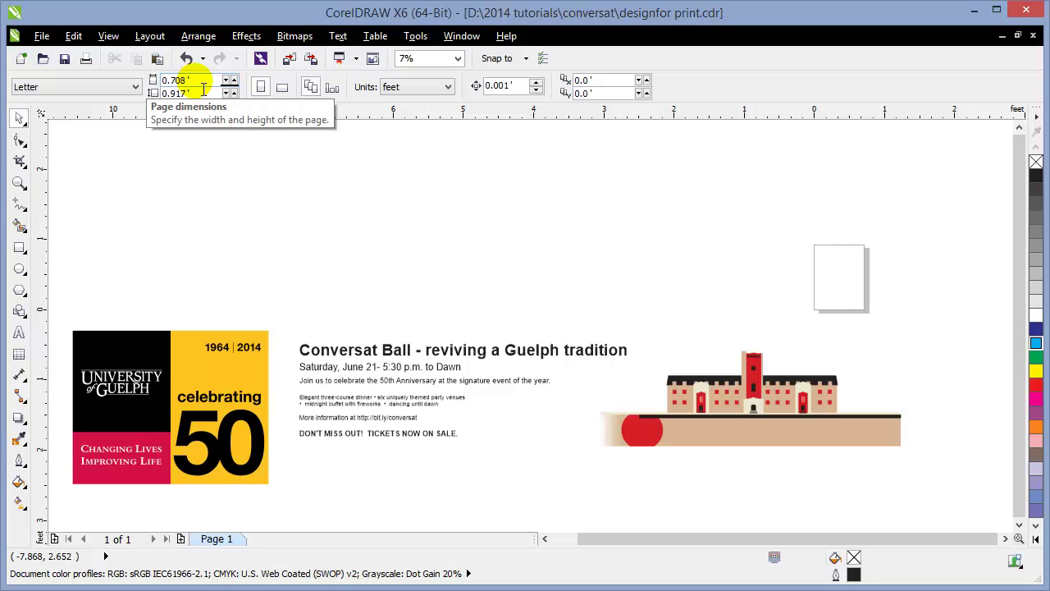
pyautogui.click(195, 80)
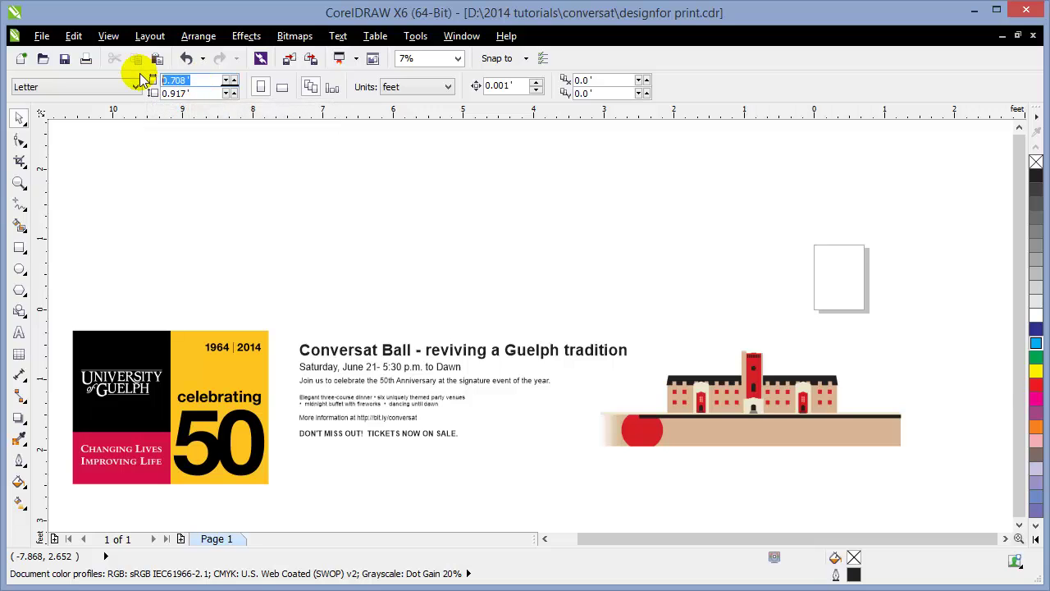
pyautogui.write('24')
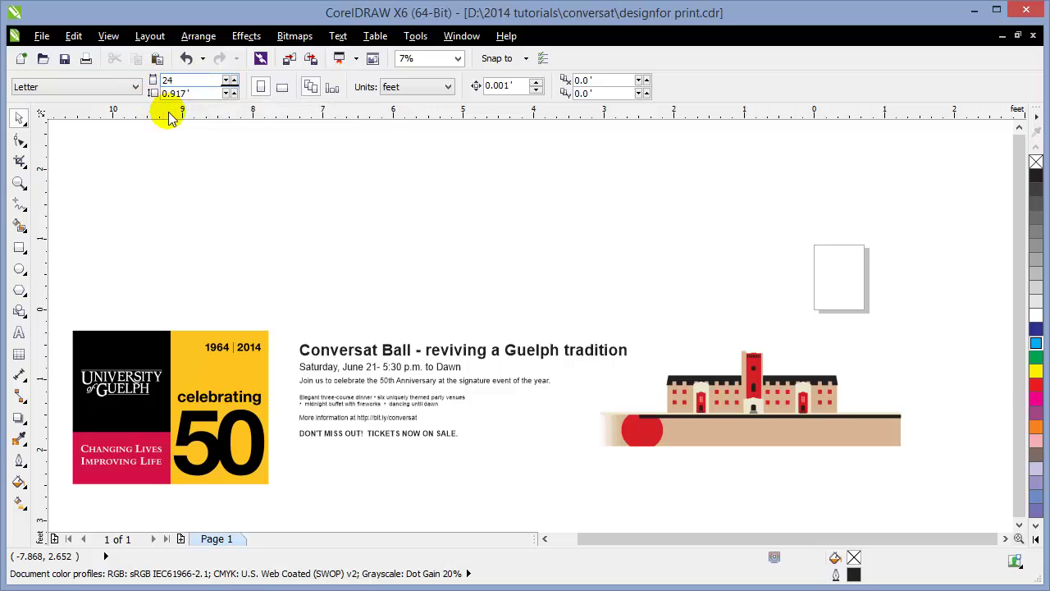
pyautogui.press('Return')
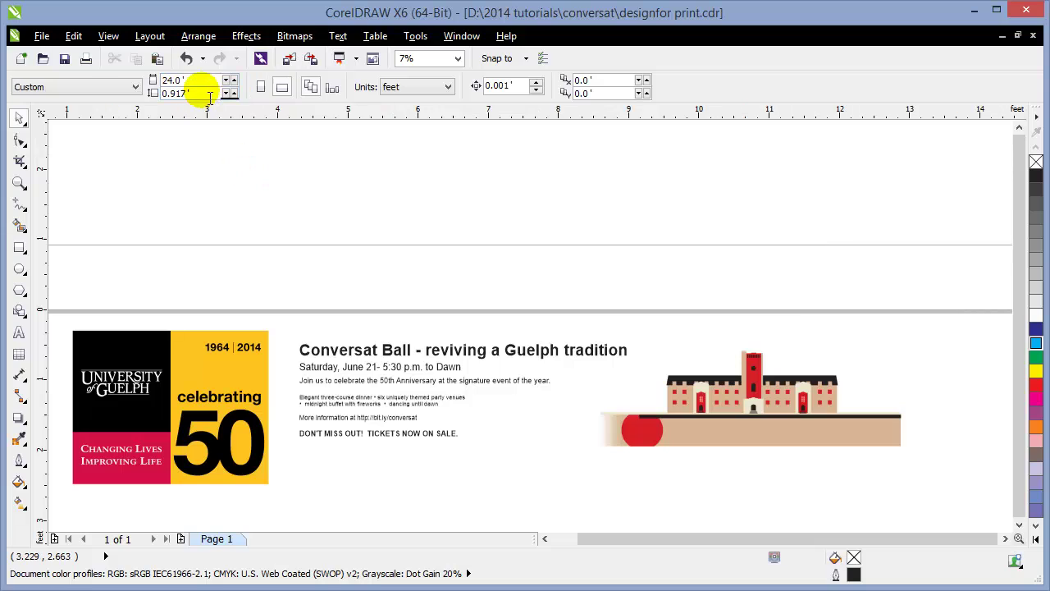
pyautogui.click(199, 93)
pyautogui.write('4')
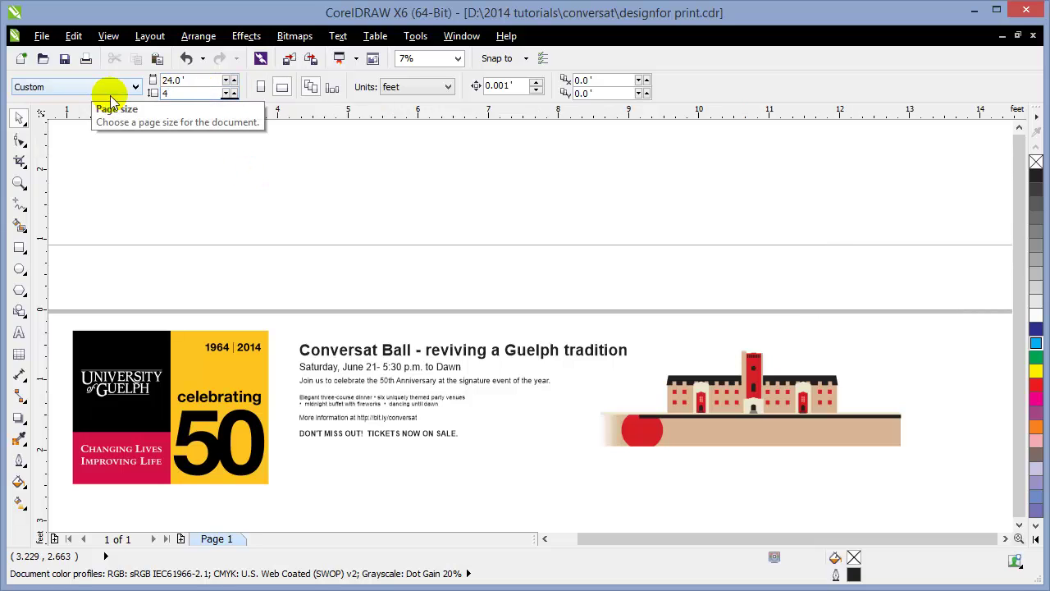
pyautogui.click(258, 198)
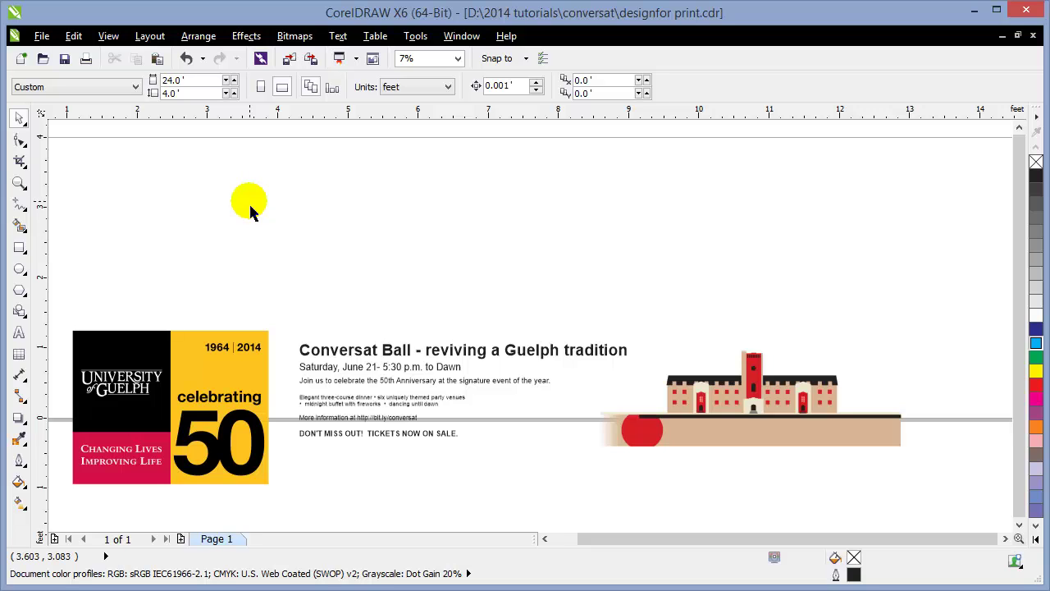
# - Move the anniversary logo off the page to just below its left end
pyautogui.scroll(-2, 251, 210)
pyautogui.scroll(1, 251, 211)
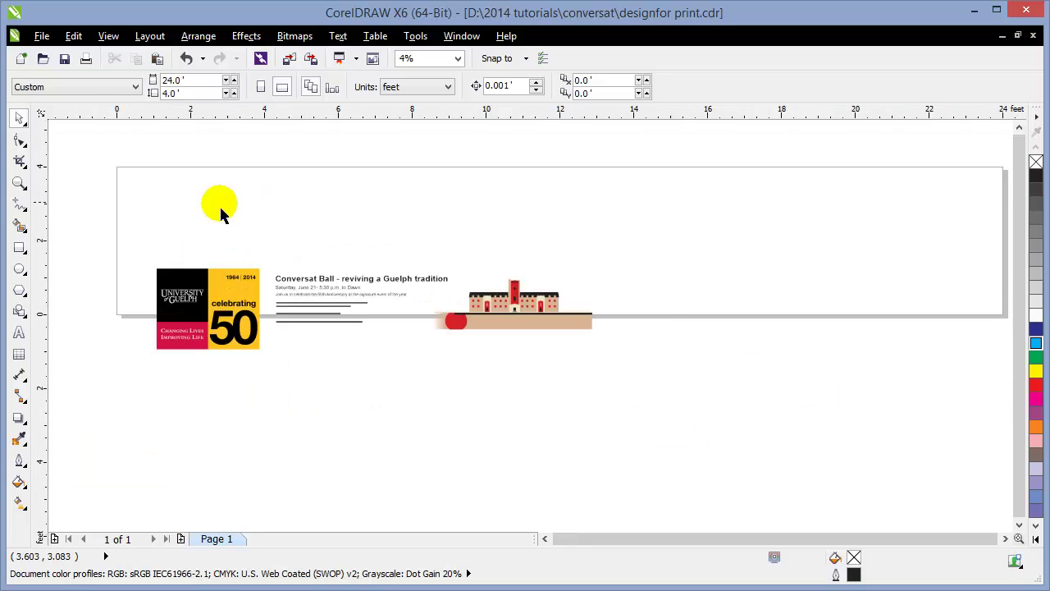
pyautogui.click(19, 182)
pyautogui.moveTo(106, 151); pyautogui.dragTo(1003, 368)
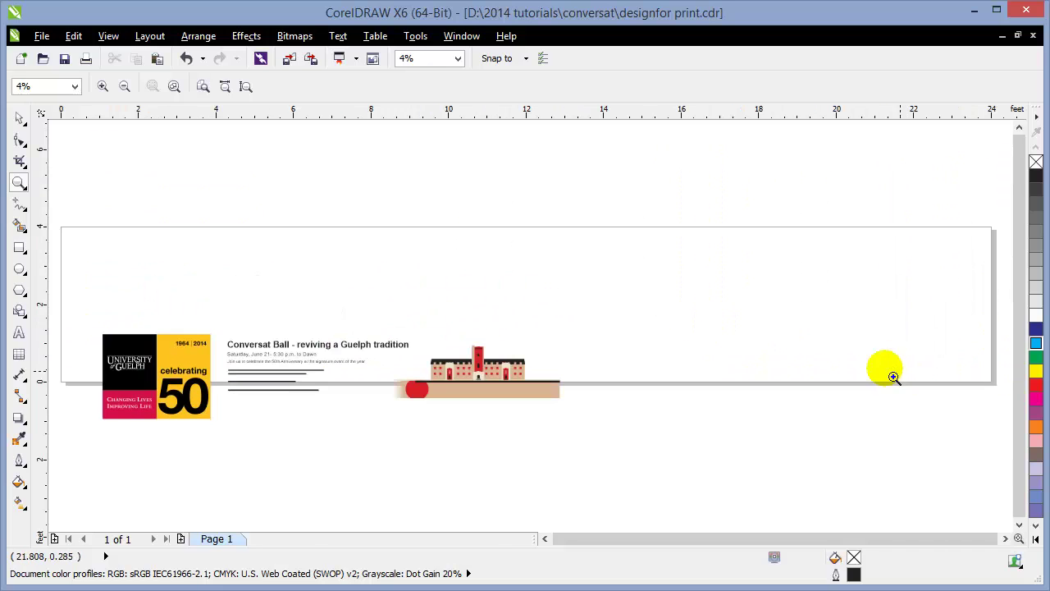
pyautogui.click(18, 119)
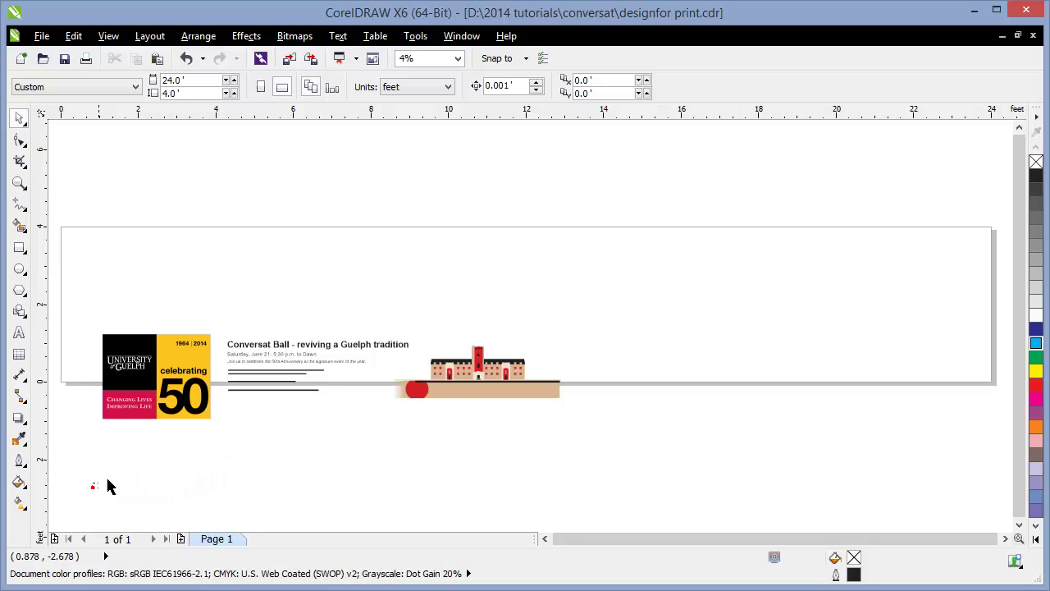
pyautogui.moveTo(94, 488); pyautogui.dragTo(223, 320)
pyautogui.moveTo(192, 387); pyautogui.dragTo(162, 463)
# - Move the building artwork with its ground strip off the page to the empty area below it
pyautogui.moveTo(216, 311); pyautogui.dragTo(420, 433)
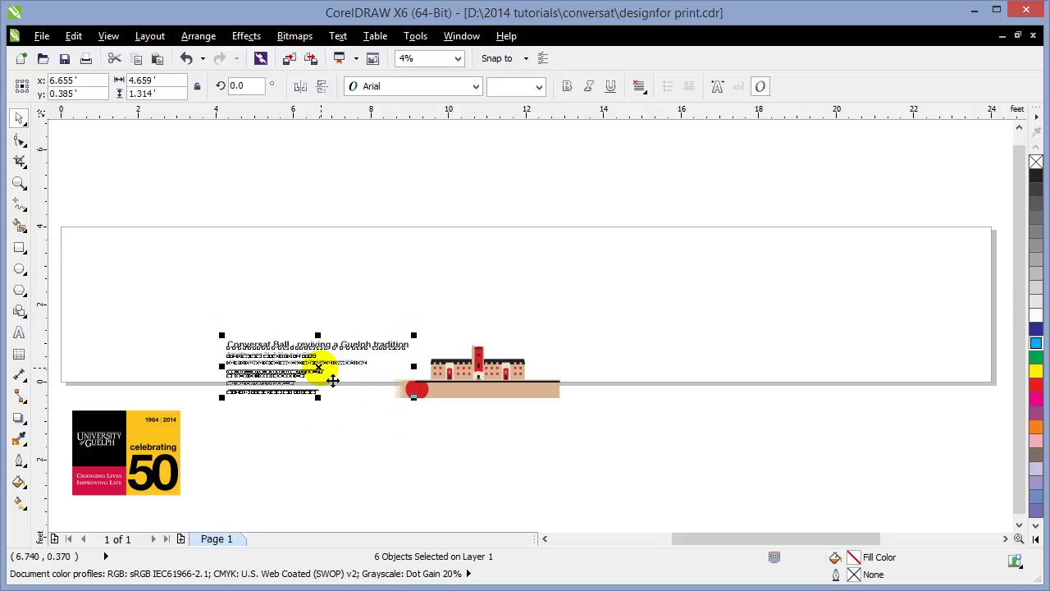
pyautogui.moveTo(333, 380); pyautogui.dragTo(332, 380)
pyautogui.moveTo(391, 459); pyautogui.dragTo(605, 342)
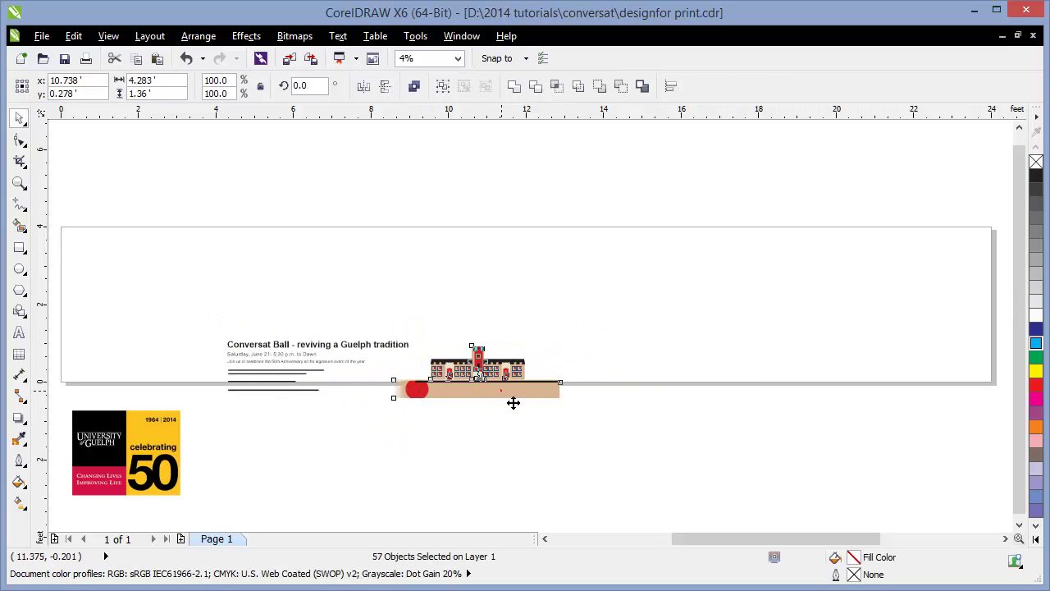
pyautogui.moveTo(513, 403); pyautogui.dragTo(649, 498)
pyautogui.click(405, 489)
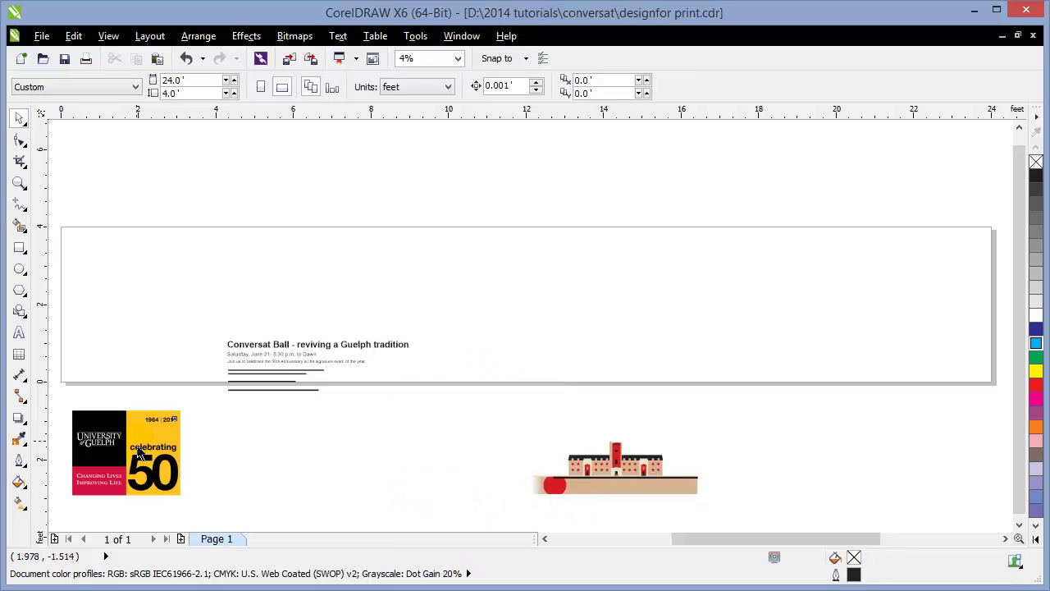
# - Move all the Conversat Ball text lines below the page, between the logo and the building
pyautogui.click(139, 453)
pyautogui.moveTo(196, 301); pyautogui.dragTo(464, 443)
pyautogui.moveTo(303, 374); pyautogui.dragTo(342, 481)
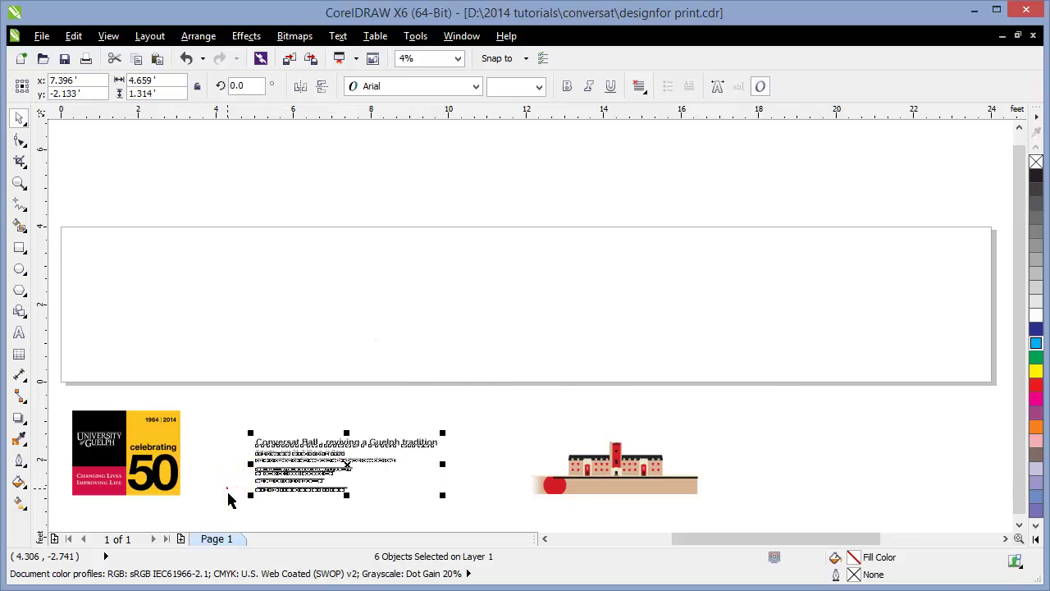
pyautogui.click(97, 510)
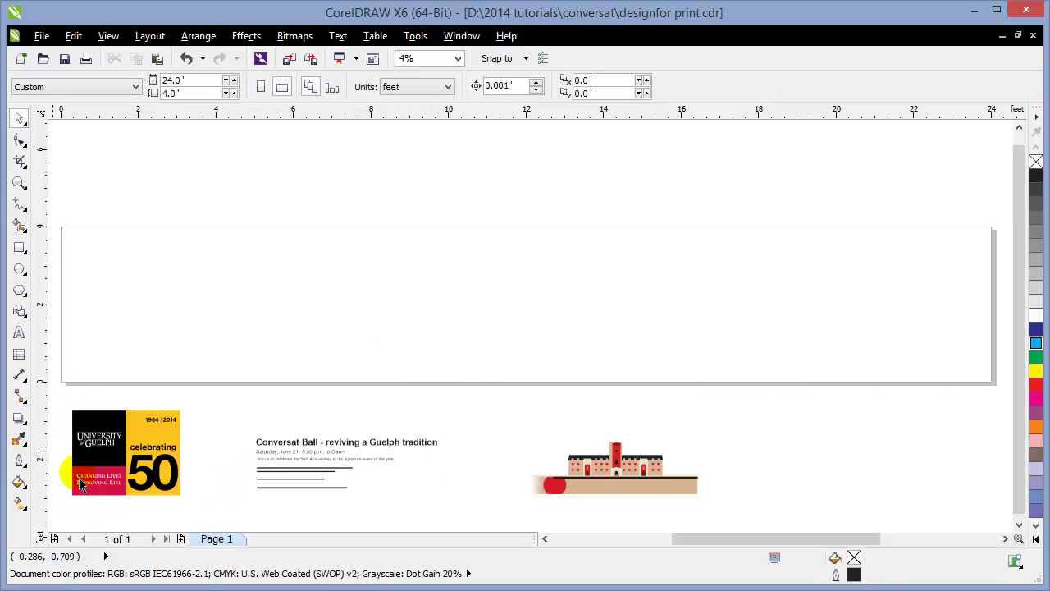
# - Switch to the Wireframe view and examine the outlines of the logo's large 50 up close
pyautogui.scroll(2, 70, 508)
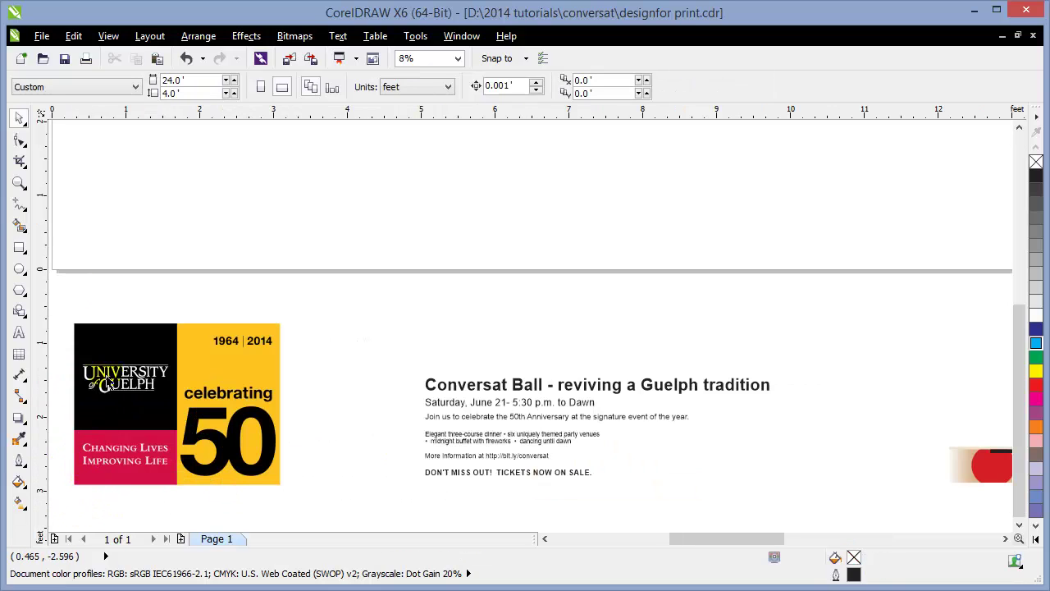
pyautogui.click(107, 36)
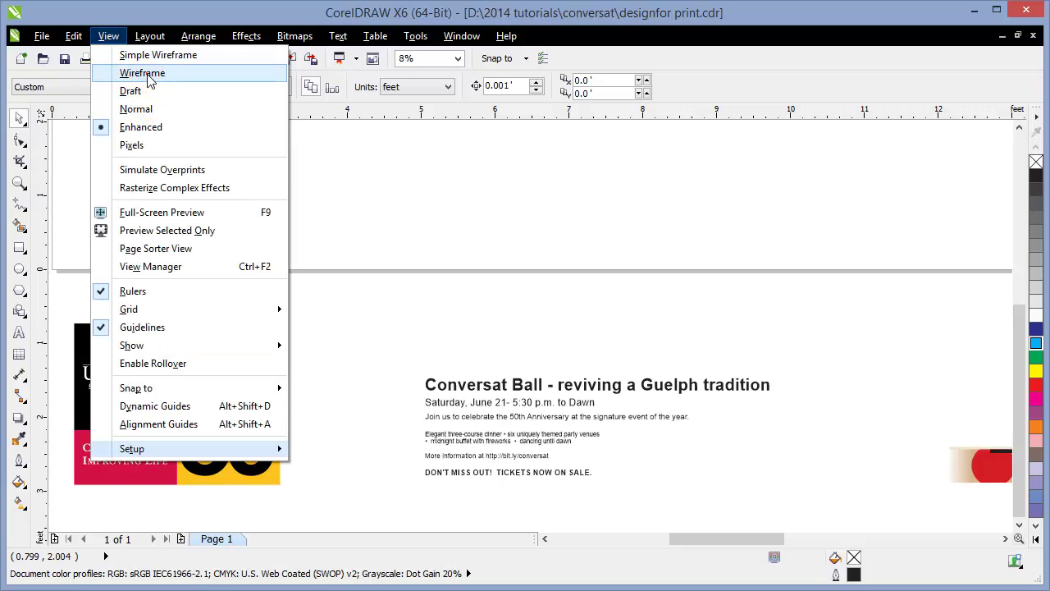
pyautogui.click(144, 73)
pyautogui.scroll(6, 206, 433)
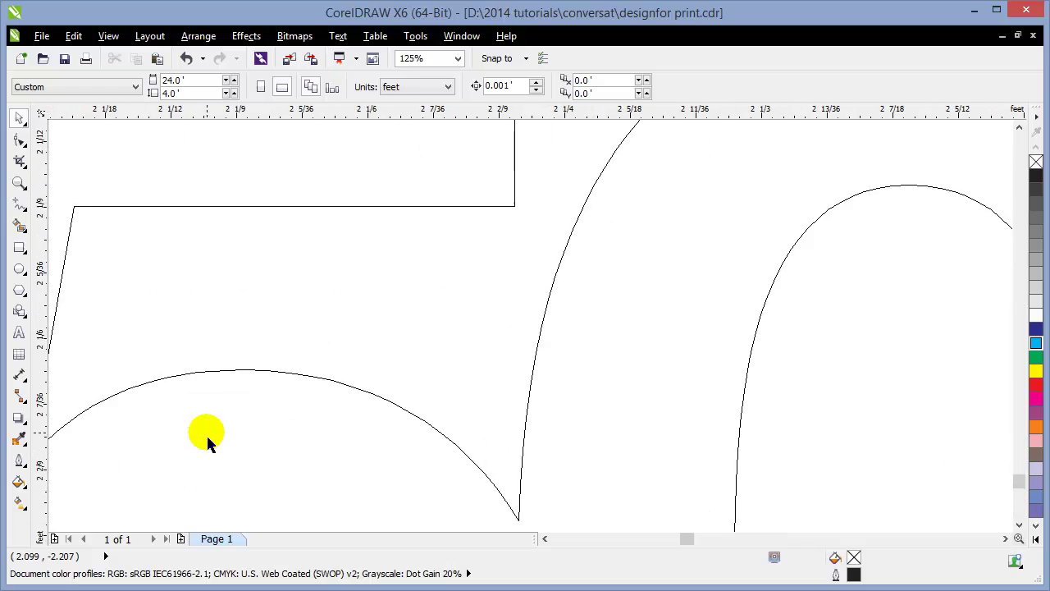
pyautogui.scroll(-1, 254, 382)
pyautogui.scroll(-3, 274, 316)
pyautogui.scroll(3, 295, 263)
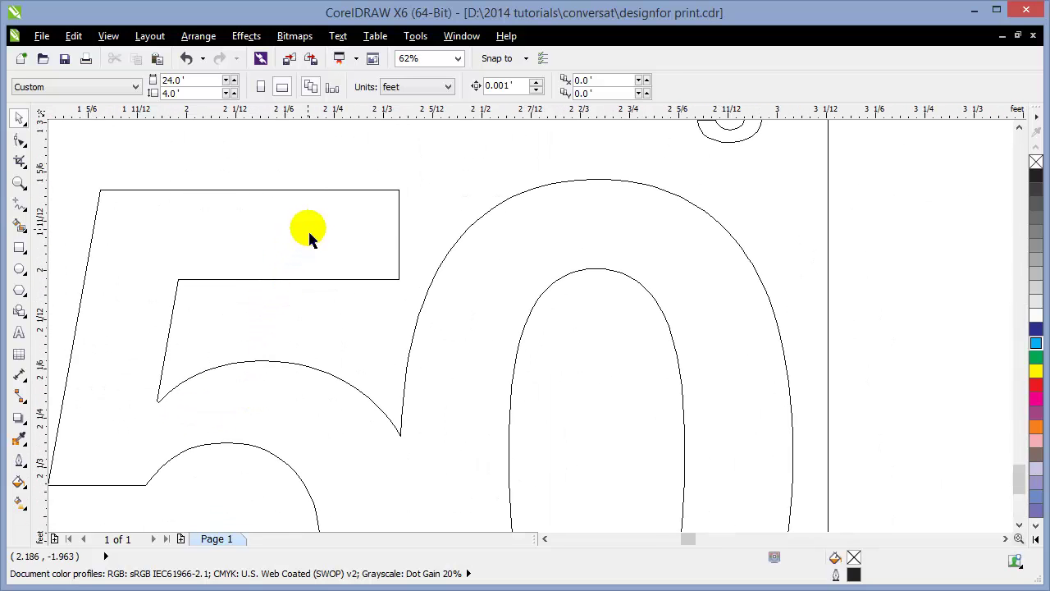
pyautogui.scroll(-5, 303, 229)
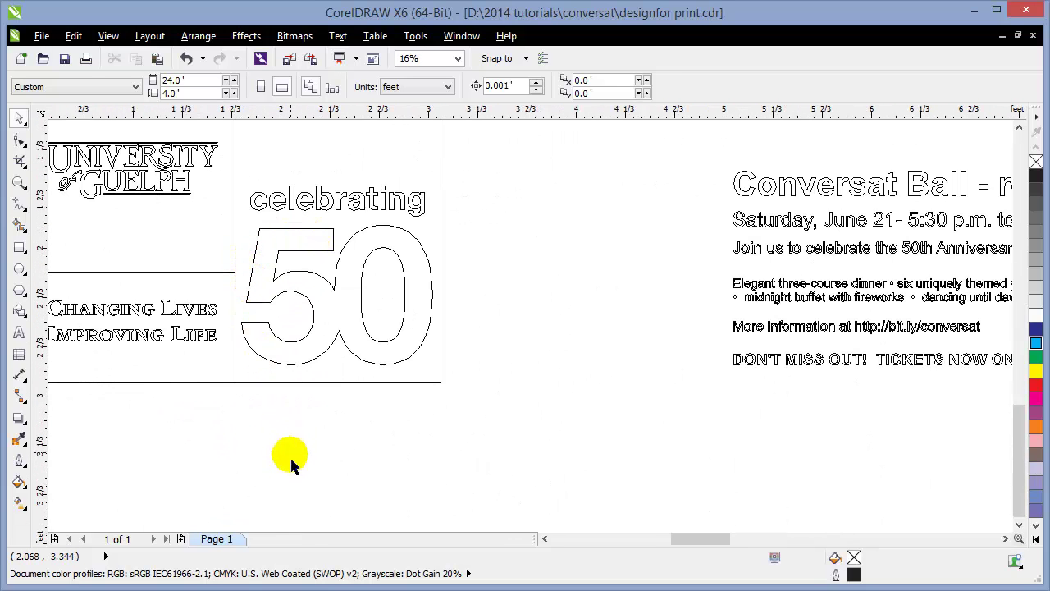
pyautogui.scroll(-3, 322, 502)
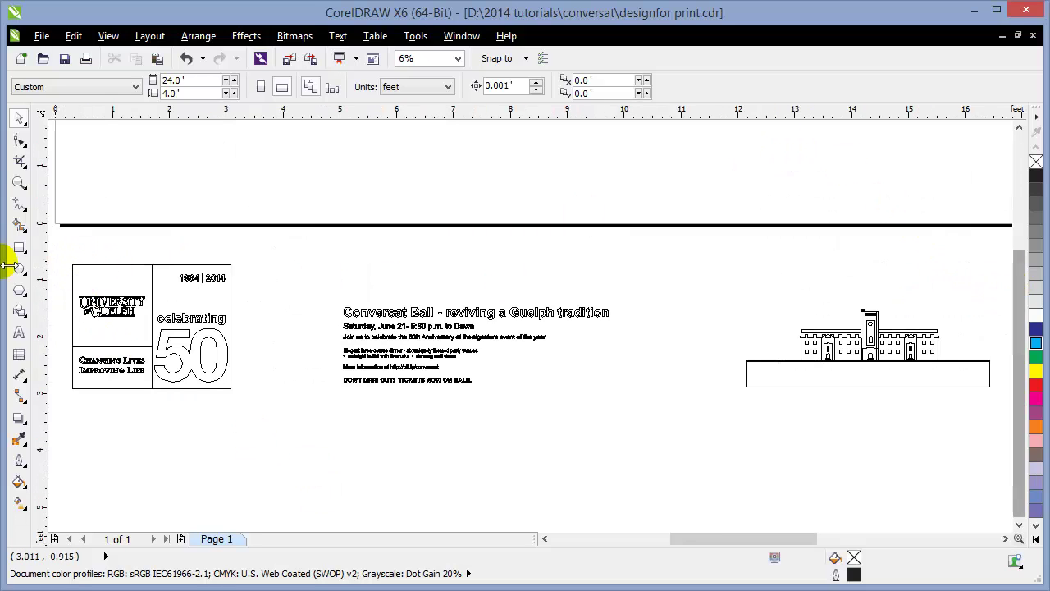
# - Switch to the Enhanced view and examine the full-colour logo, text and building artwork below the page
pyautogui.click(108, 36)
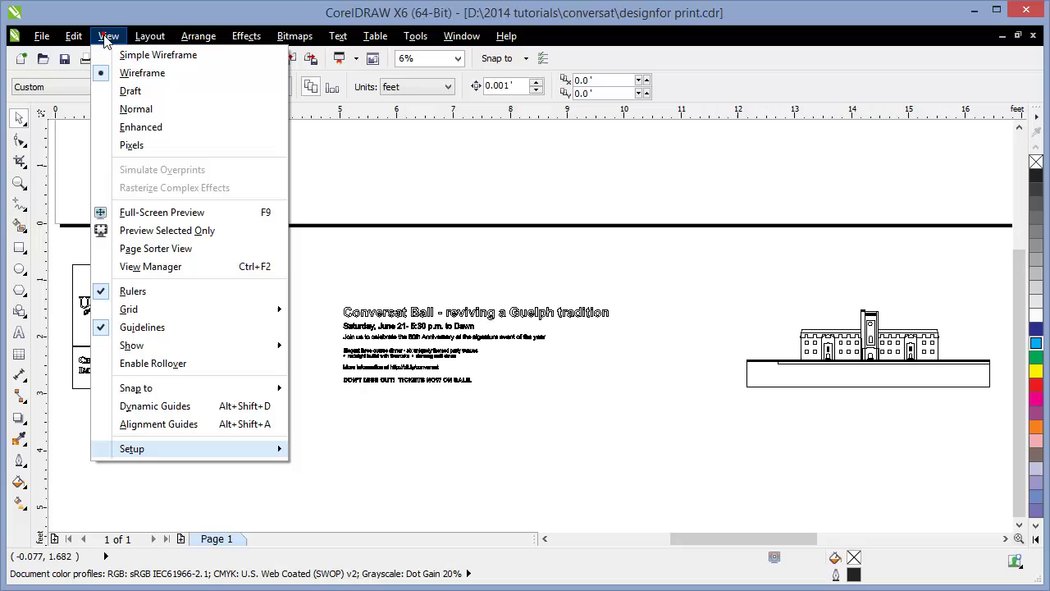
pyautogui.click(130, 125)
pyautogui.click(269, 314)
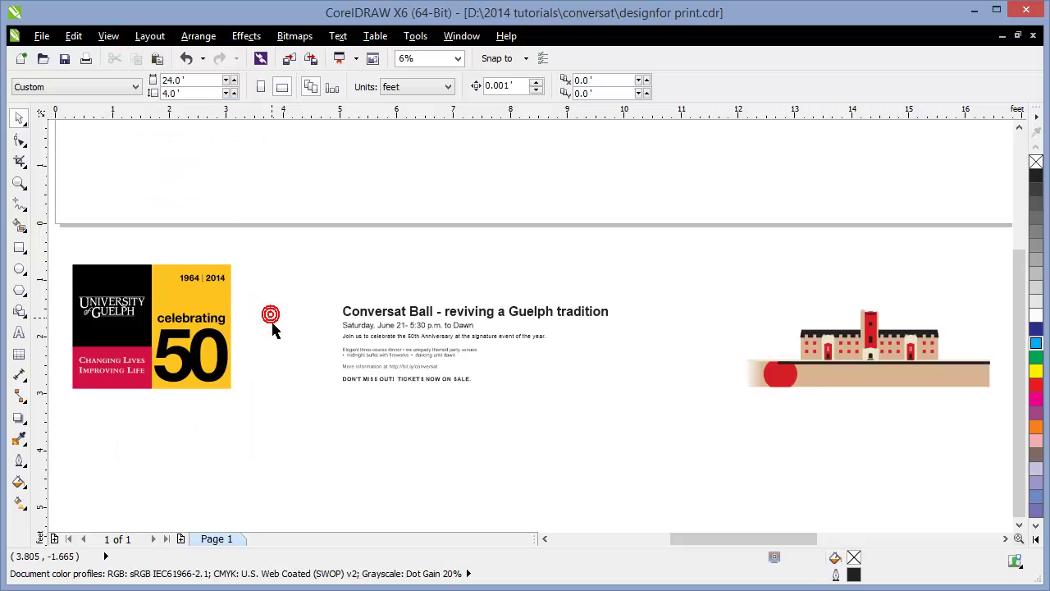
pyautogui.moveTo(1025, 276); pyautogui.dragTo(1026, 261)
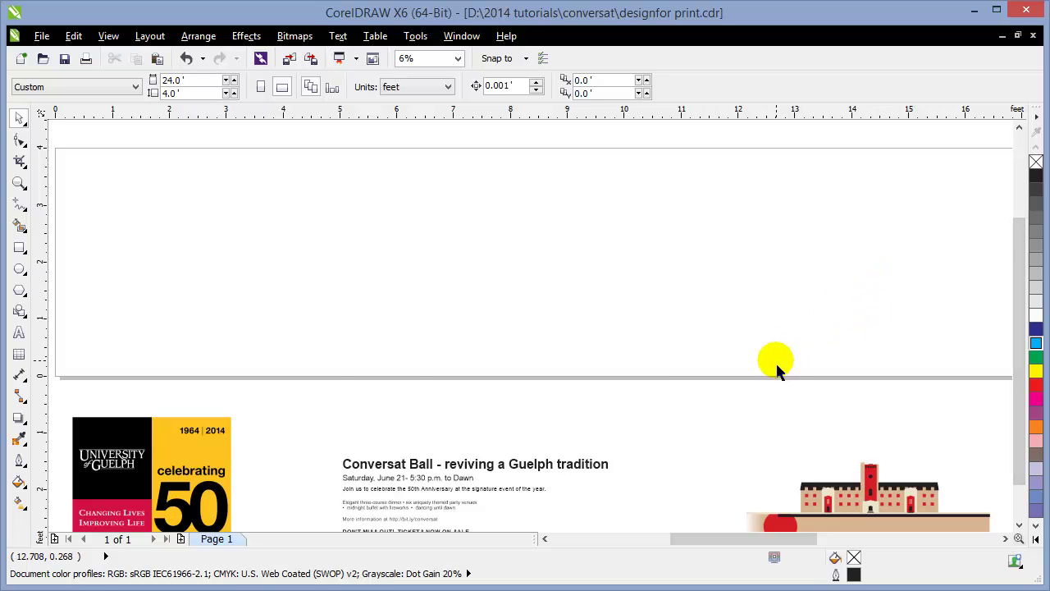
pyautogui.scroll(-3, 777, 369)
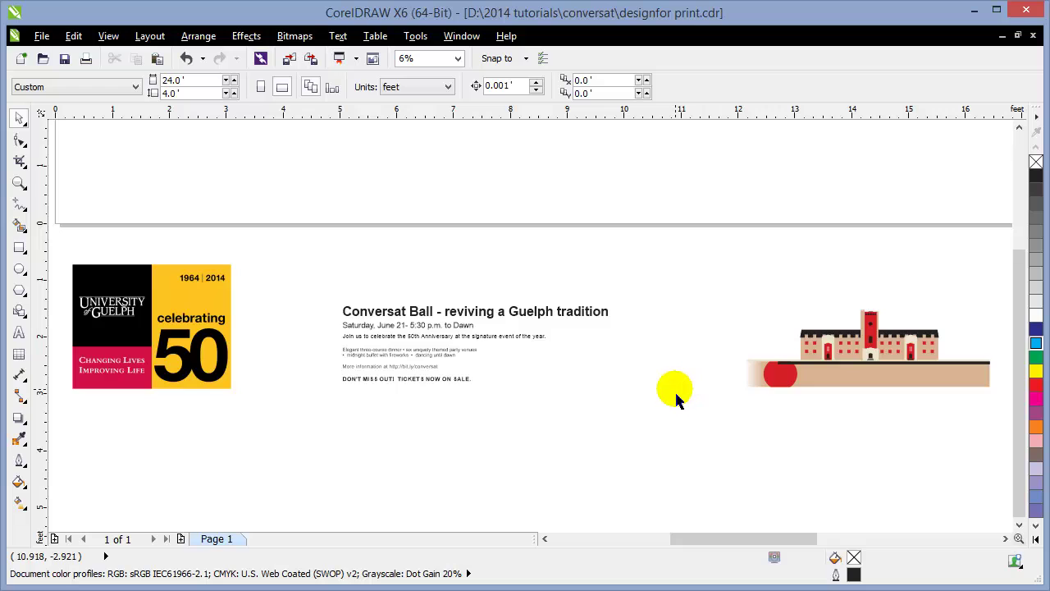
pyautogui.scroll(-1, 676, 400)
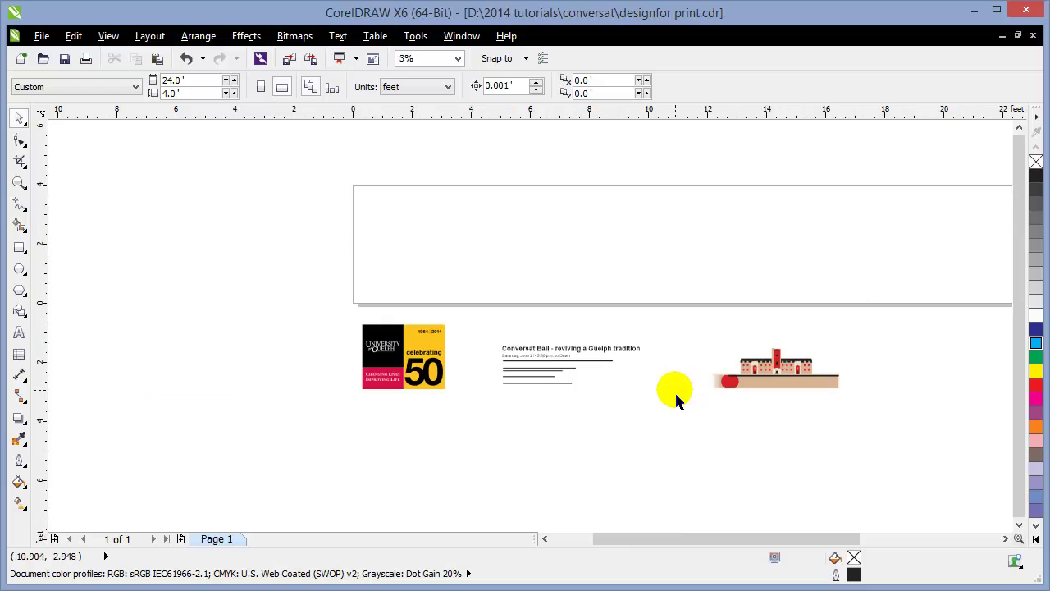
pyautogui.click(1007, 539)
pyautogui.scroll(2, 326, 385)
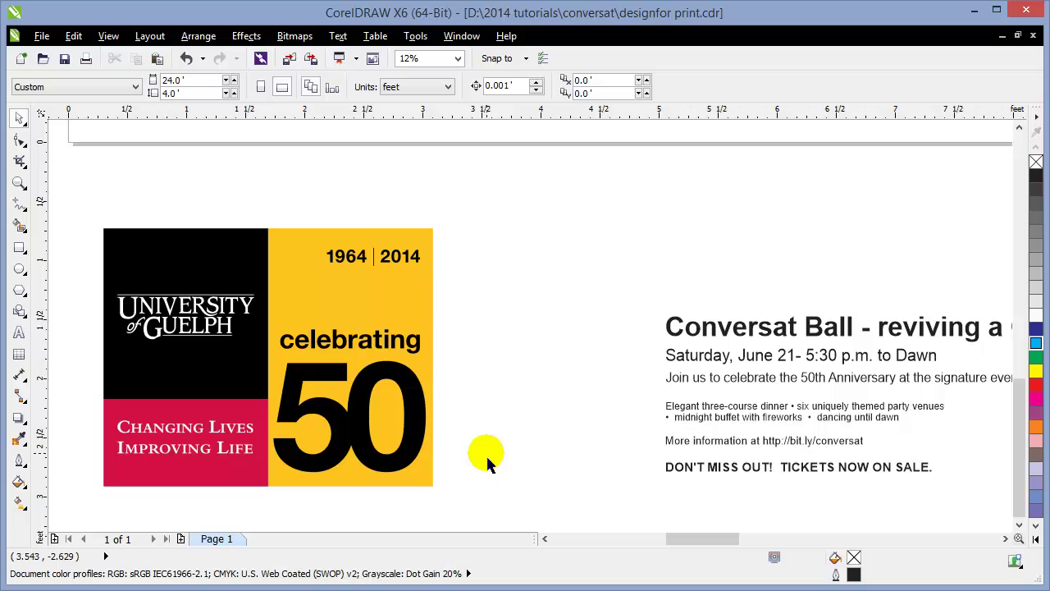
# - Create a rectangle frame that exactly covers the whole 24 by 4 foot page
pyautogui.scroll(-1, 487, 463)
pyautogui.scroll(-1, 488, 459)
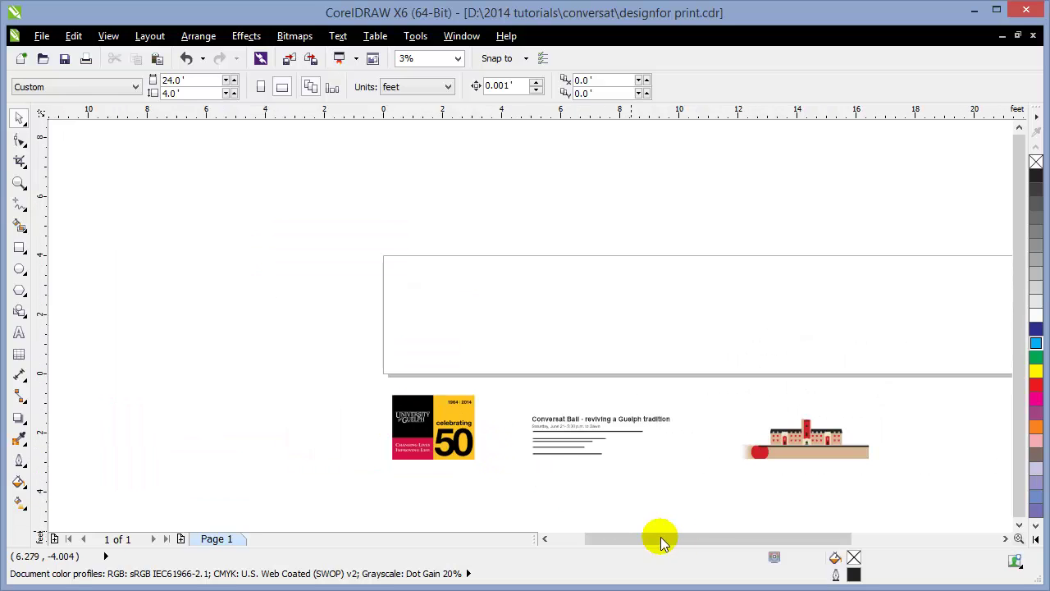
pyautogui.click(1005, 538)
pyautogui.click(1004, 538)
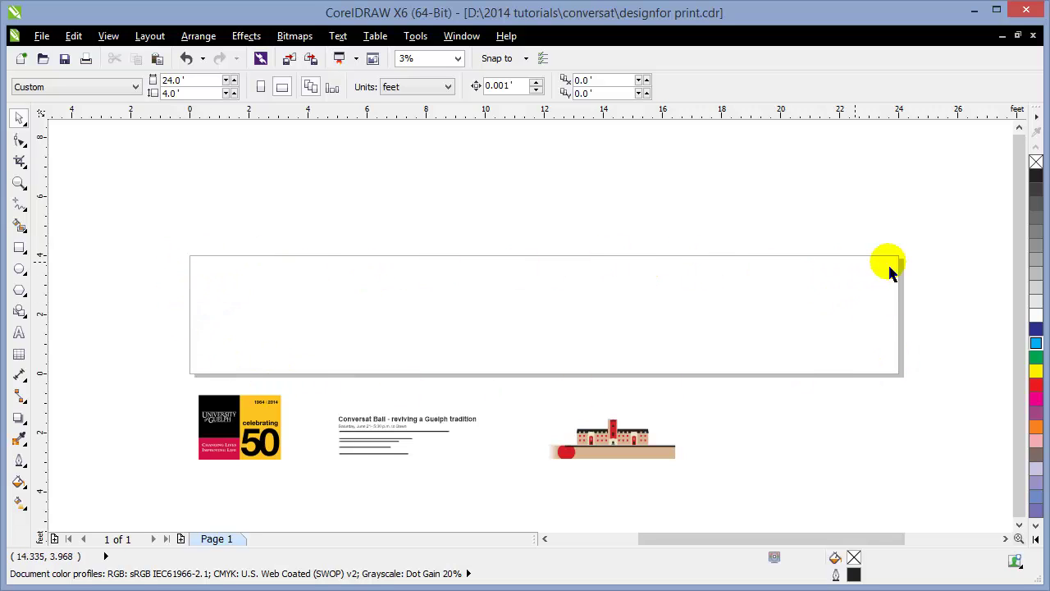
pyautogui.doubleClick(20, 248)
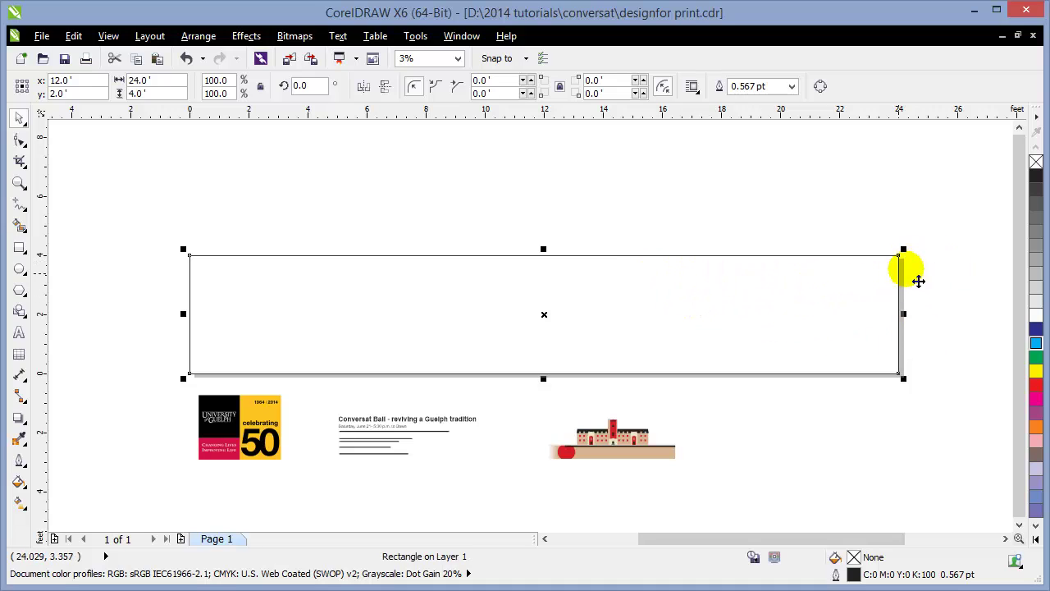
pyautogui.click(694, 213)
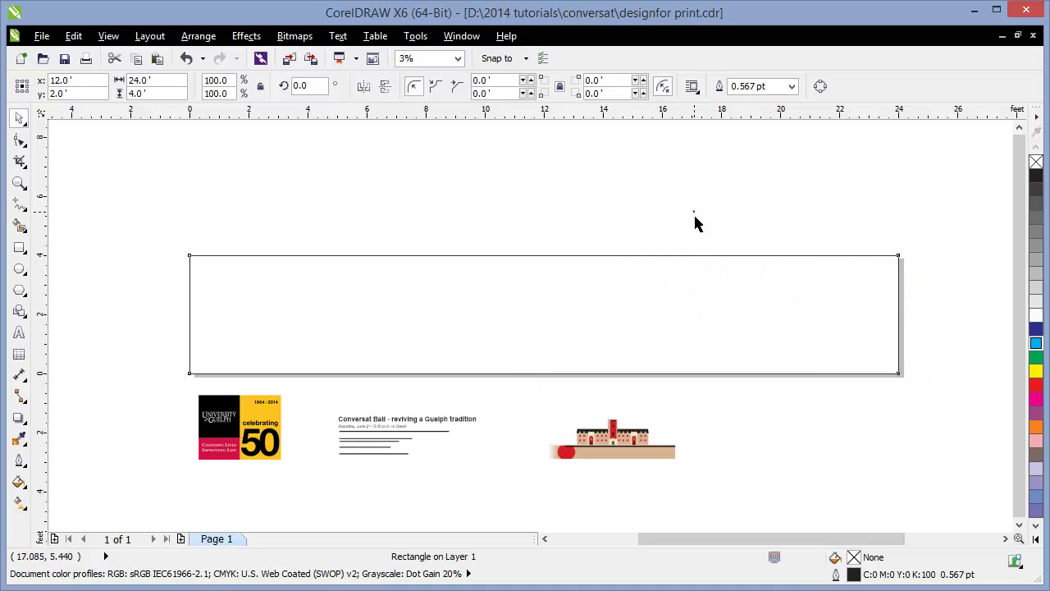
pyautogui.click(593, 316)
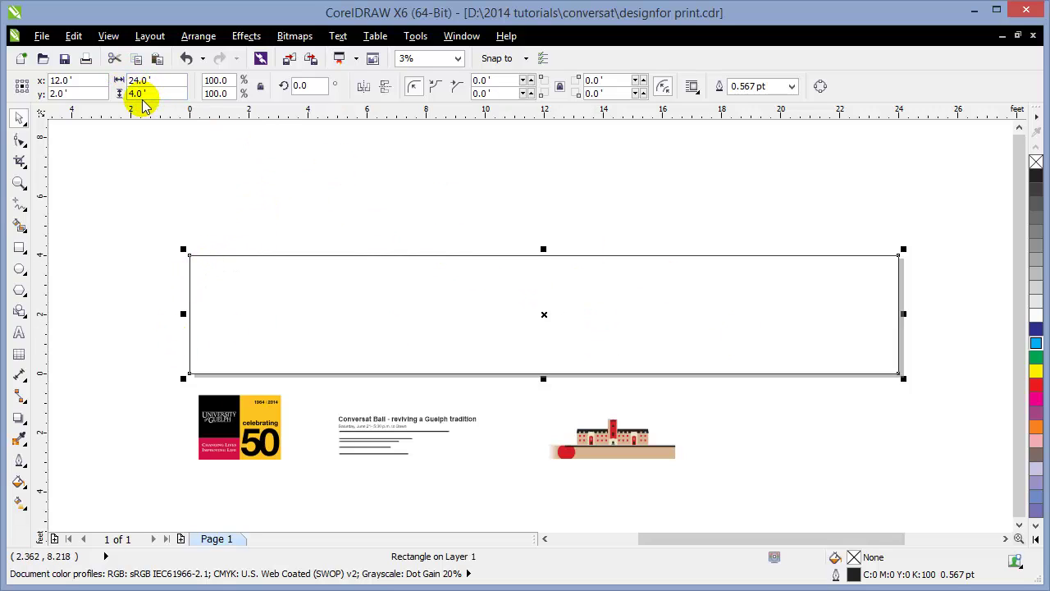
pyautogui.click(184, 171)
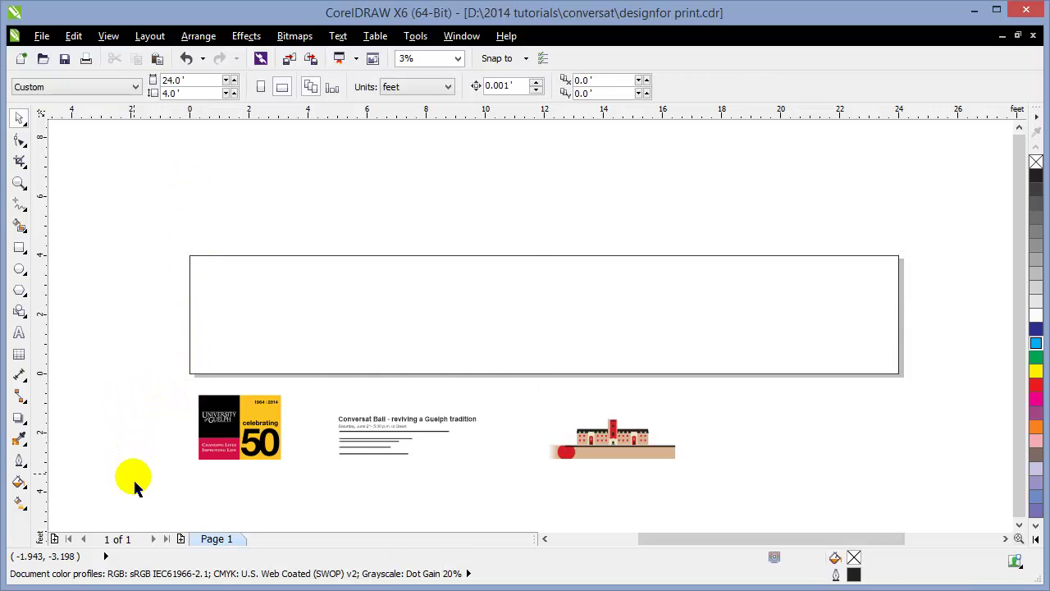
# - Turn on snapping to objects
pyautogui.moveTo(299, 468); pyautogui.dragTo(310, 384)
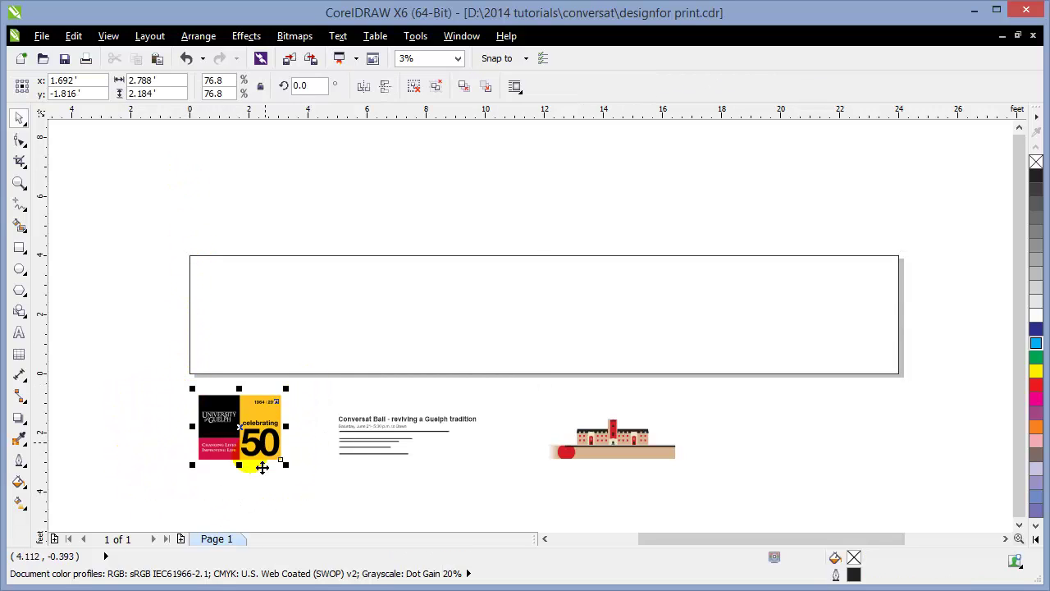
pyautogui.click(310, 497)
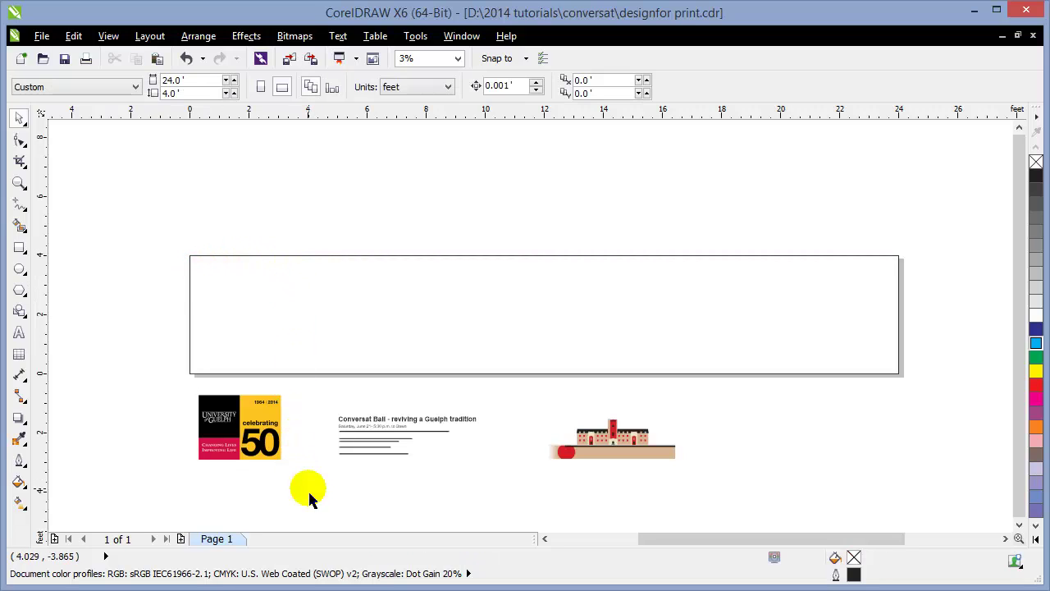
pyautogui.click(105, 37)
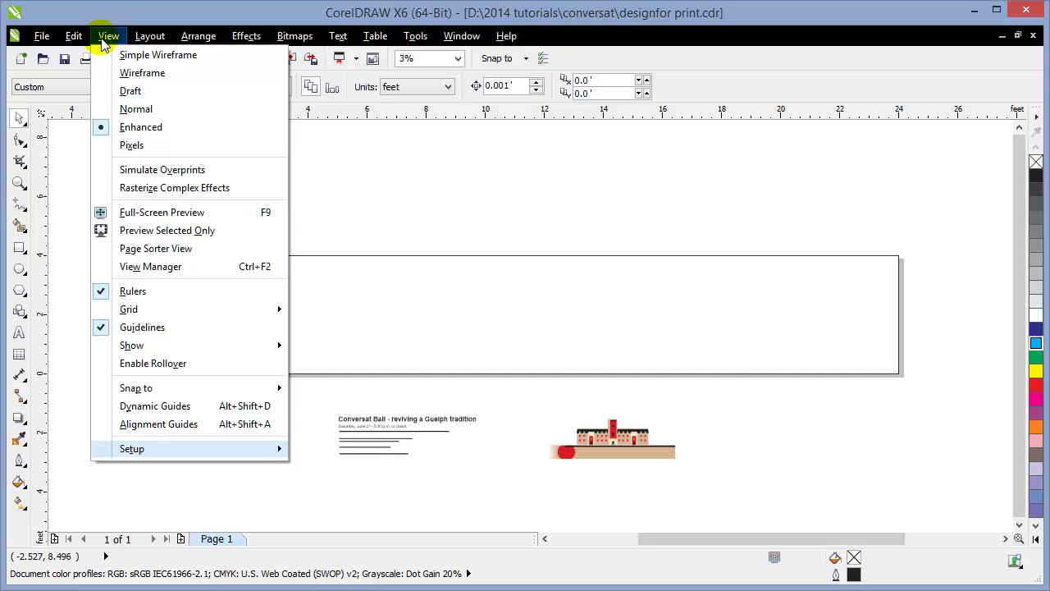
pyautogui.moveTo(168, 390)
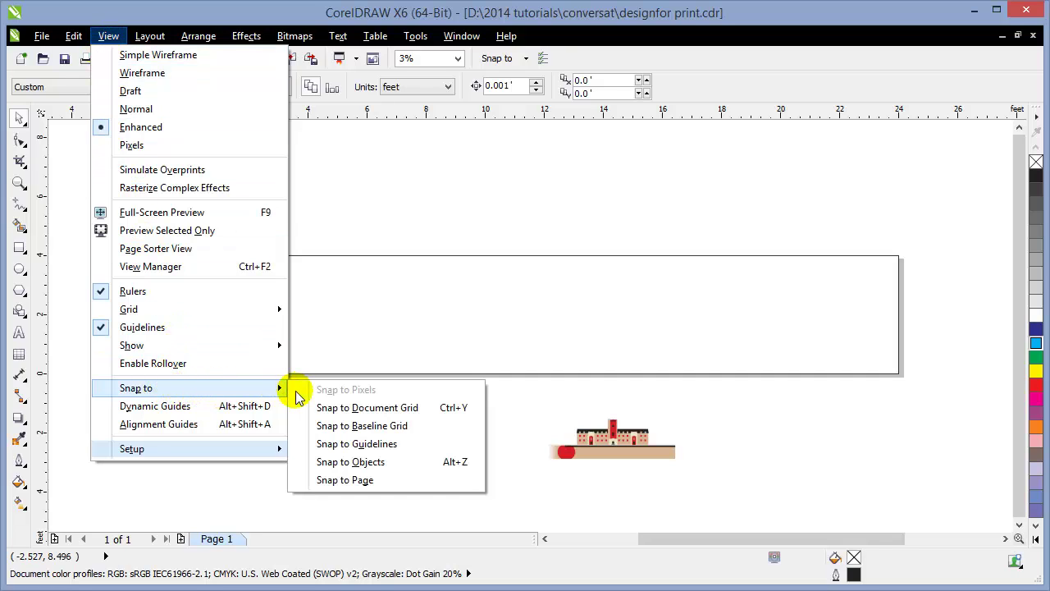
pyautogui.click(358, 463)
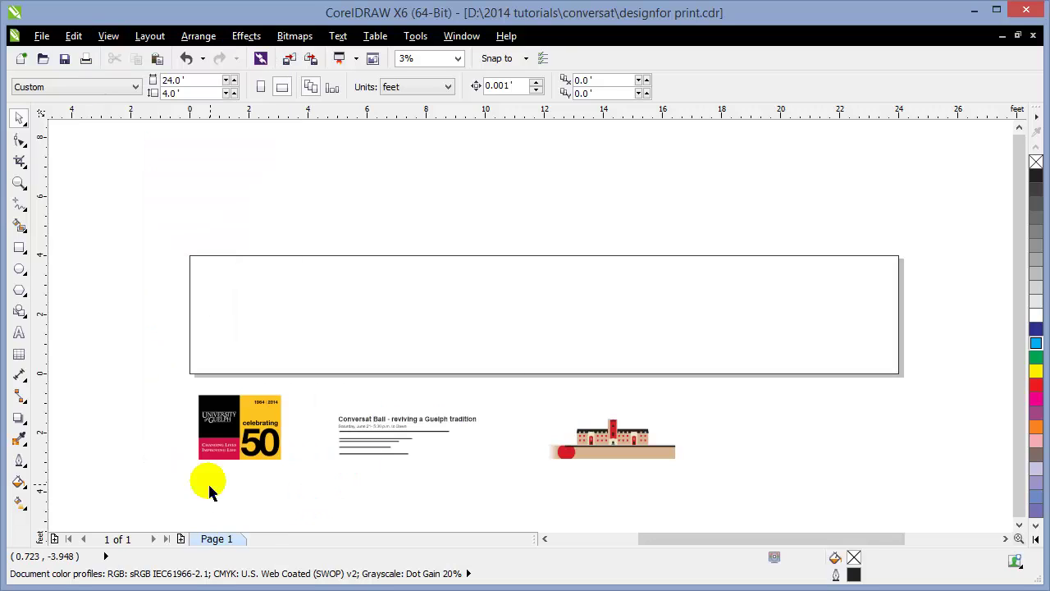
# - Select the anniversary logo and examine the snap points along its edges up close
pyautogui.moveTo(205, 481); pyautogui.dragTo(295, 387)
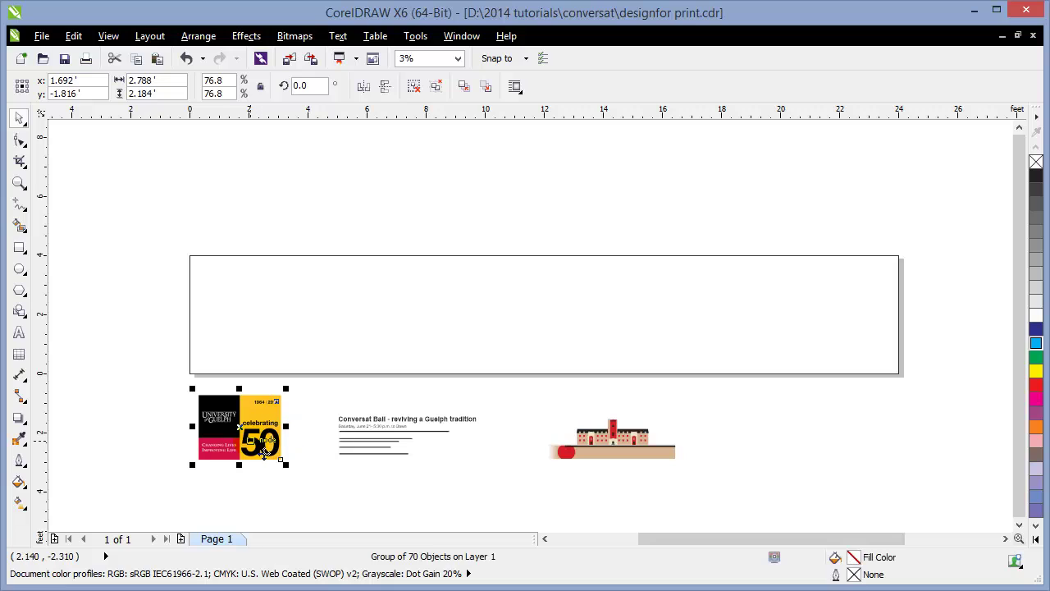
pyautogui.click(321, 497)
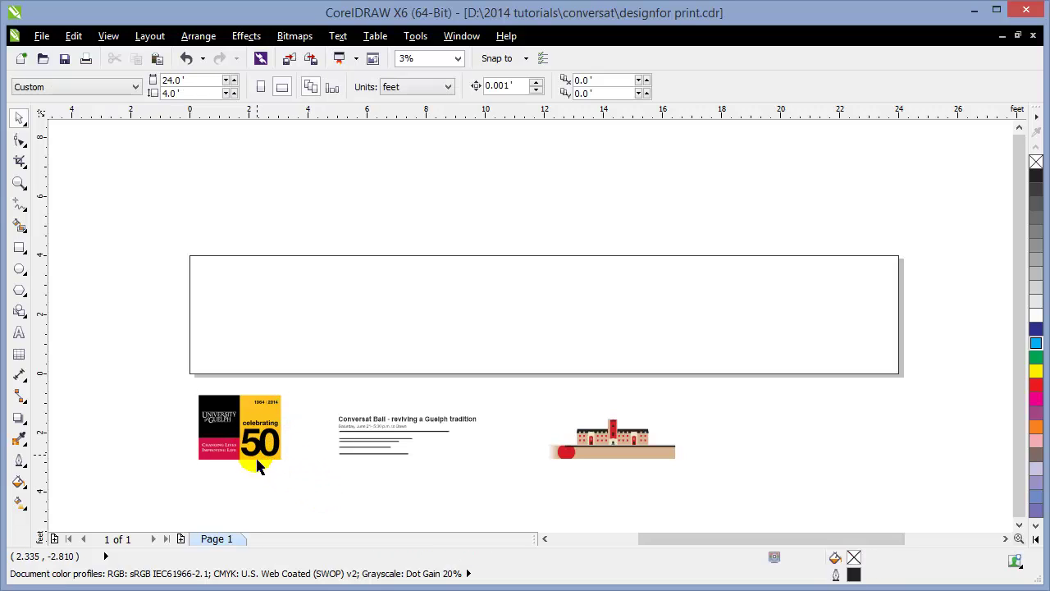
pyautogui.click(251, 452)
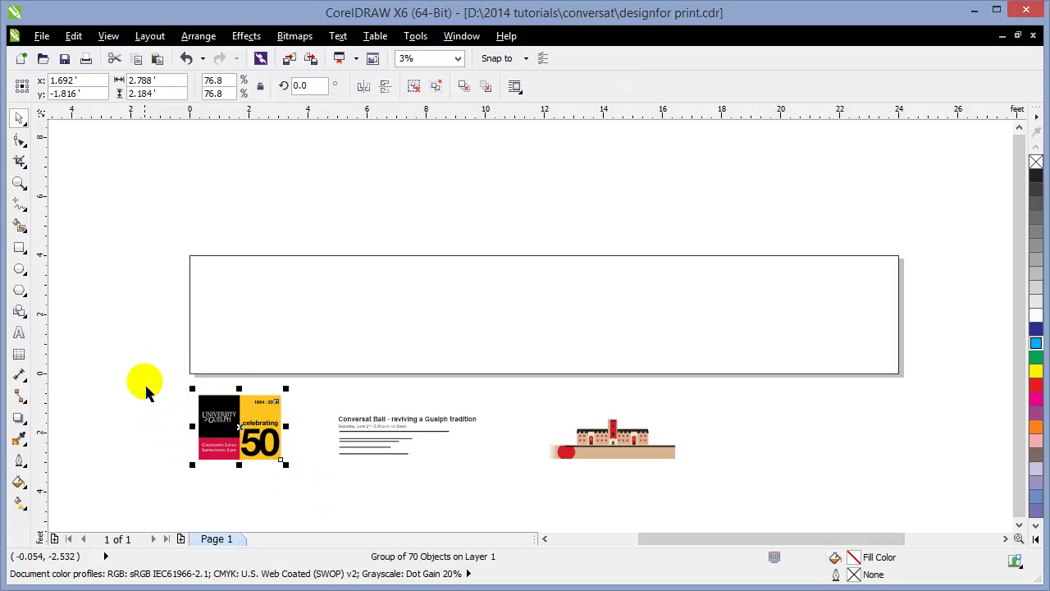
pyautogui.scroll(2, 200, 400)
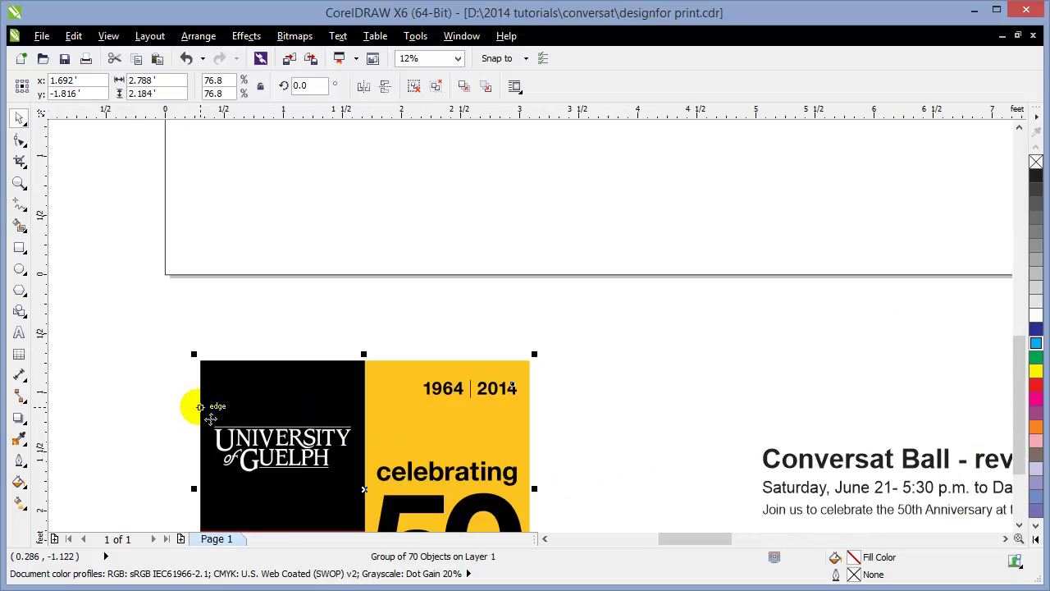
pyautogui.scroll(1, 200, 407)
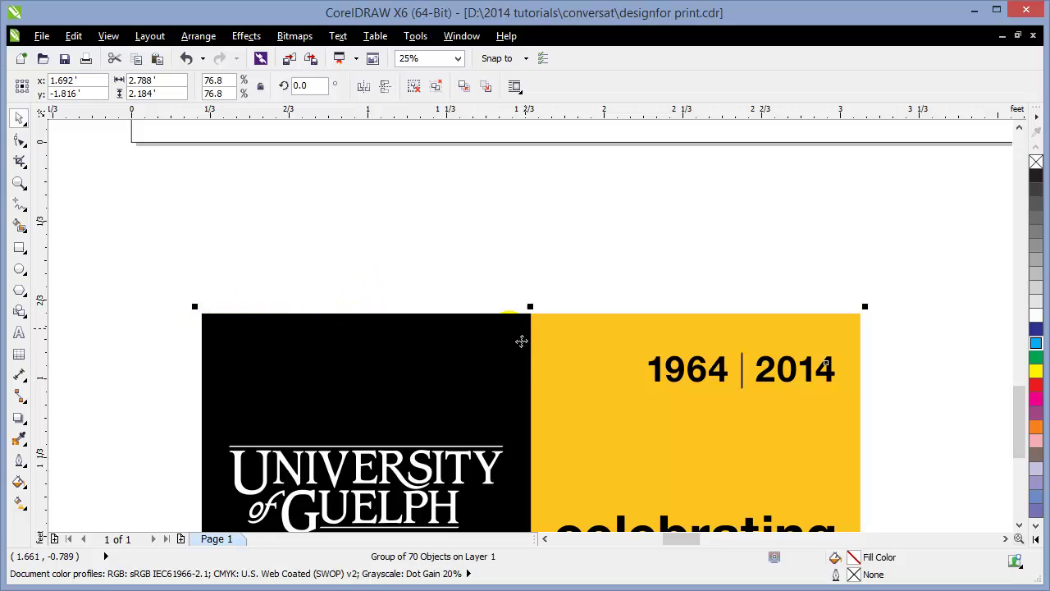
pyautogui.click(884, 361)
pyautogui.press('F4')
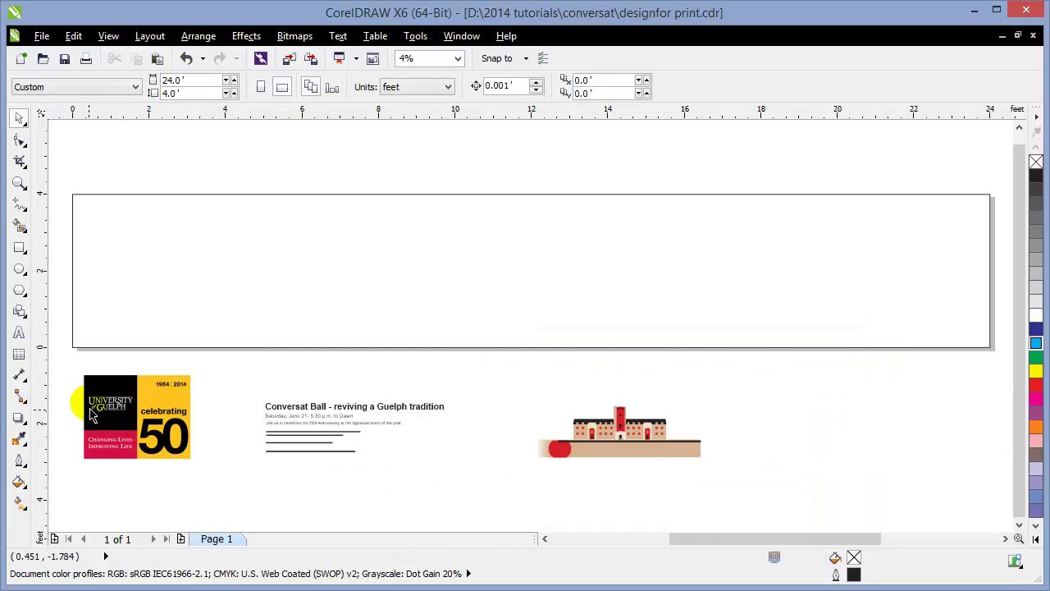
# - Move the anniversary logo onto the page, snapping its upper-left corner to the upper-left corner of the page frame
pyautogui.click(17, 180)
pyautogui.moveTo(230, 441); pyautogui.dragTo(332, 490)
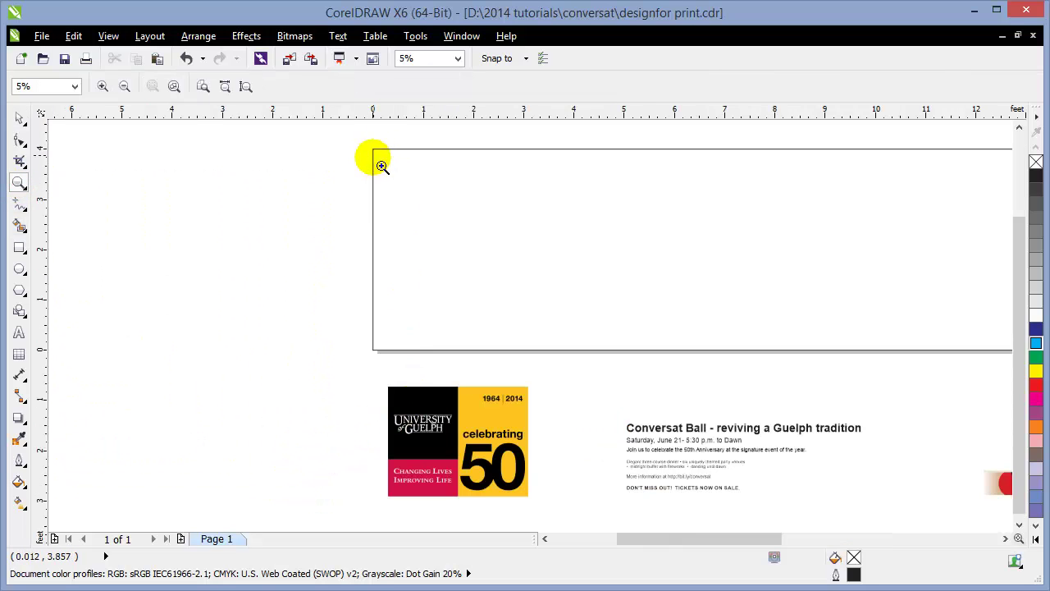
pyautogui.click(18, 119)
pyautogui.moveTo(537, 504); pyautogui.dragTo(533, 499)
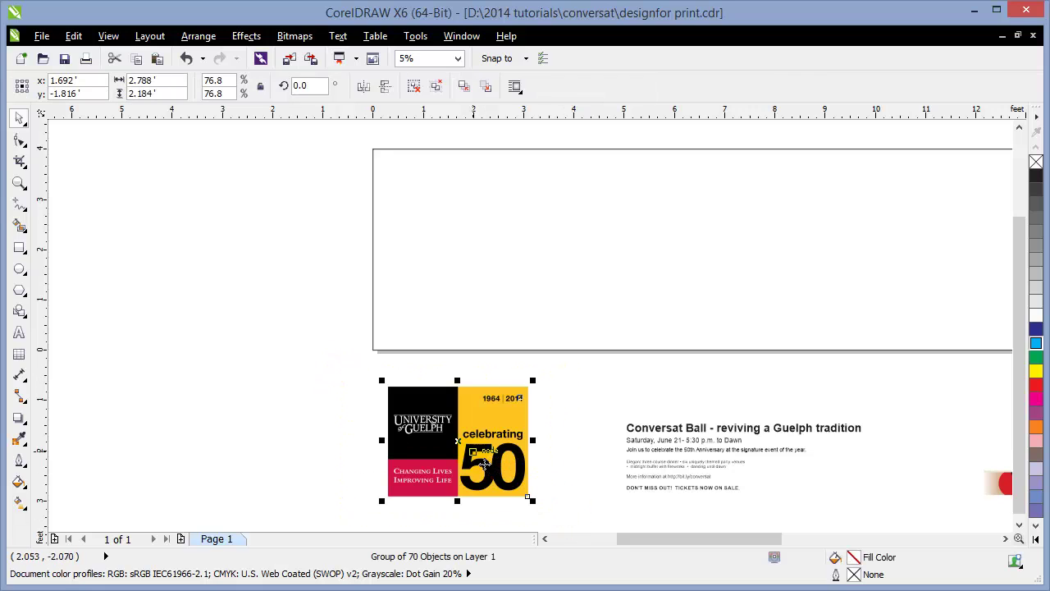
pyautogui.moveTo(484, 465); pyautogui.dragTo(515, 465)
pyautogui.click(265, 451)
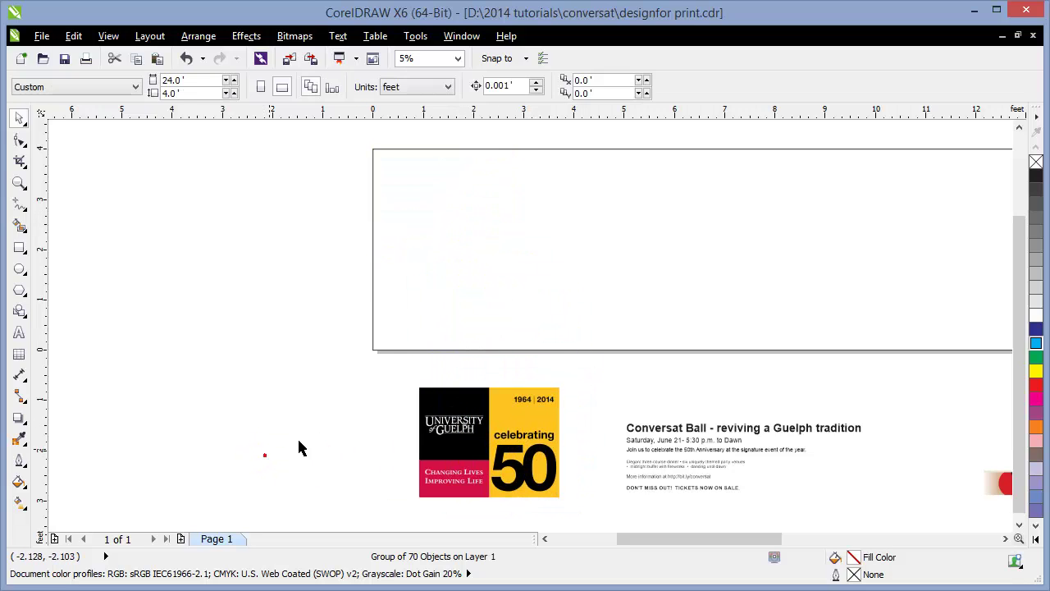
pyautogui.click(468, 459)
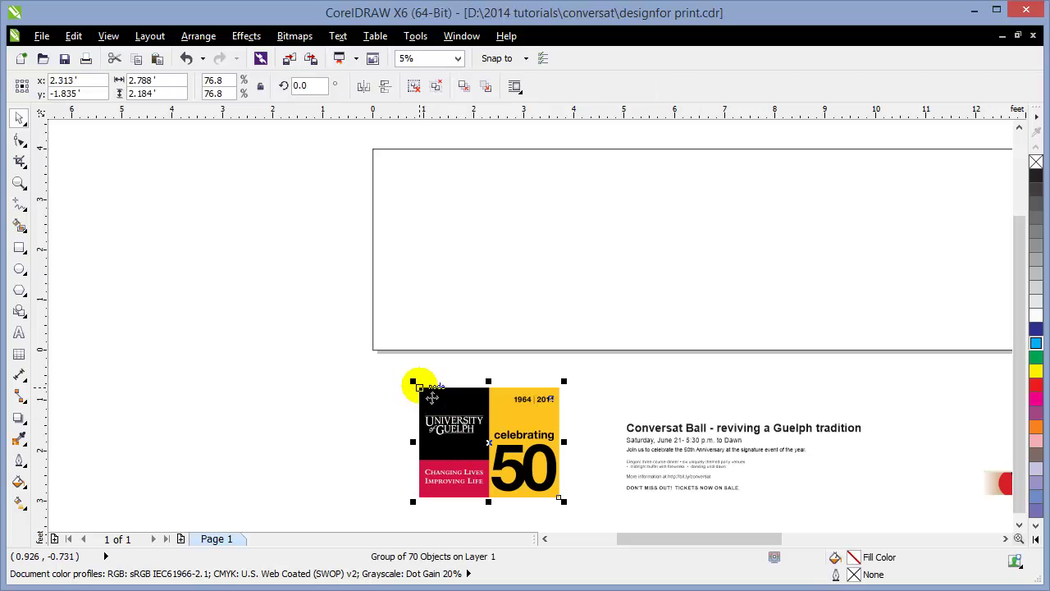
pyautogui.moveTo(431, 397); pyautogui.dragTo(388, 164)
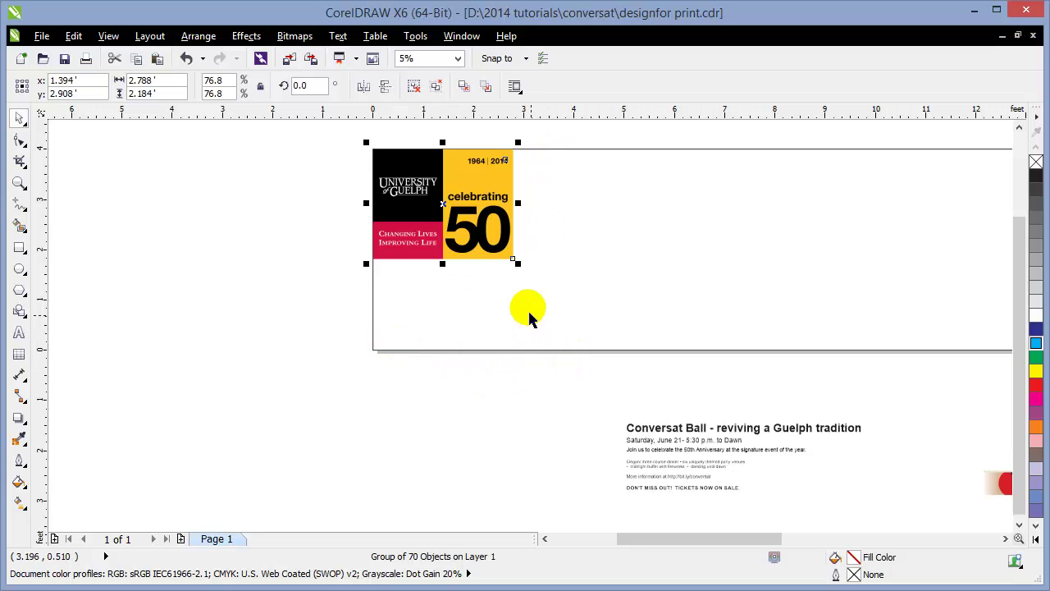
# - Enlarge the logo proportionally to span the page's full 4-foot height and check its lower edge against the frame
pyautogui.moveTo(526, 277); pyautogui.dragTo(647, 368)
pyautogui.click(585, 394)
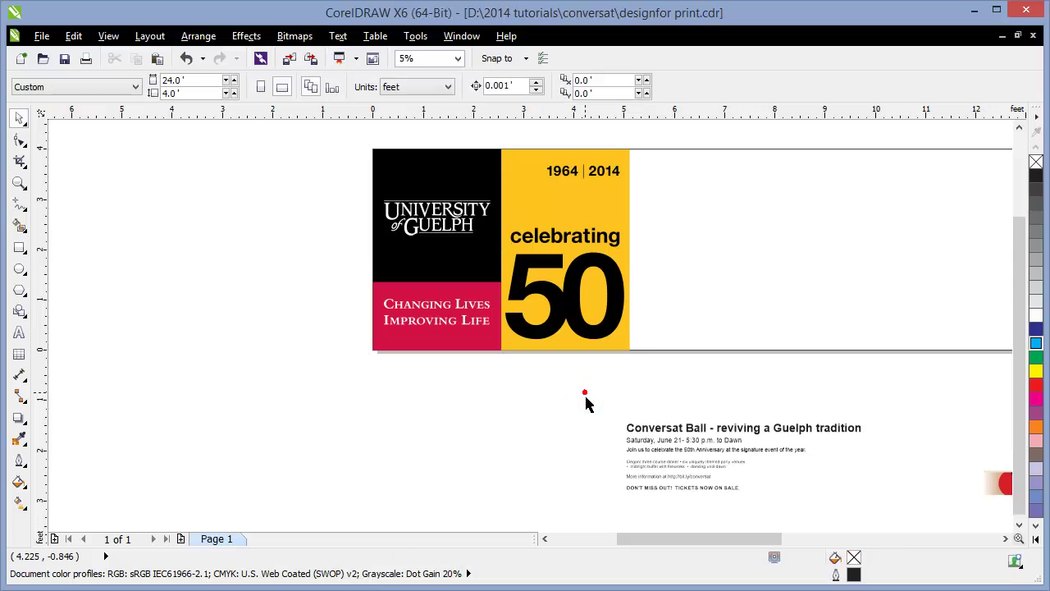
pyautogui.press('F4')
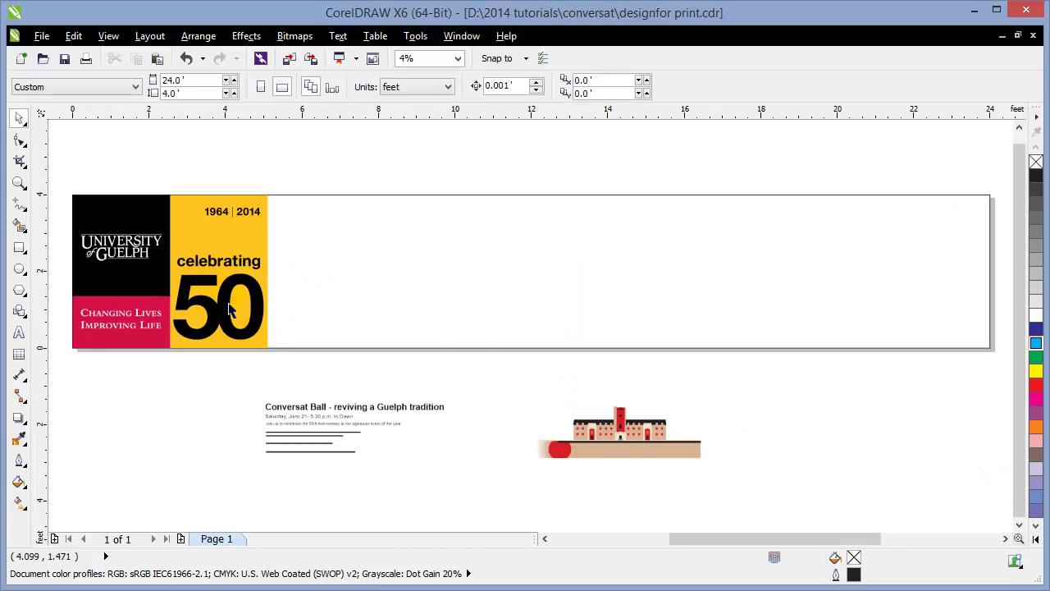
pyautogui.scroll(7, 298, 304)
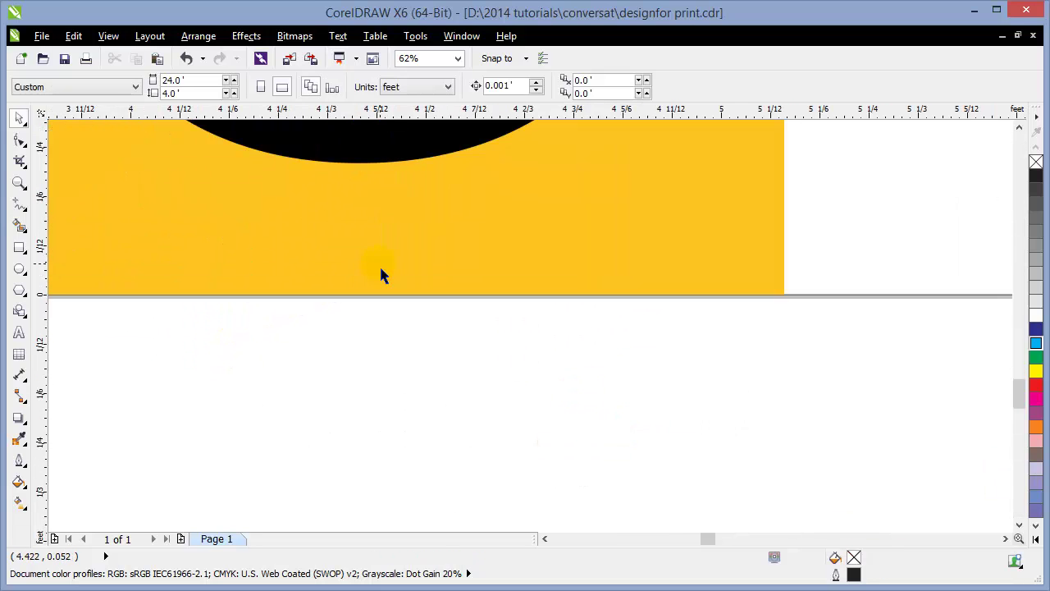
pyautogui.scroll(-7, 379, 274)
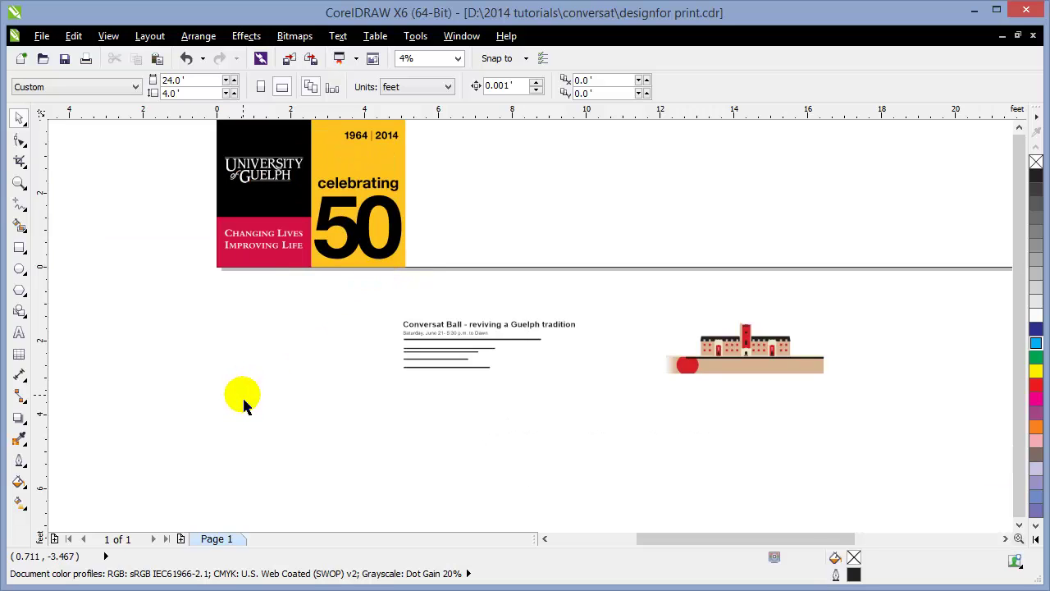
pyautogui.press('F4')
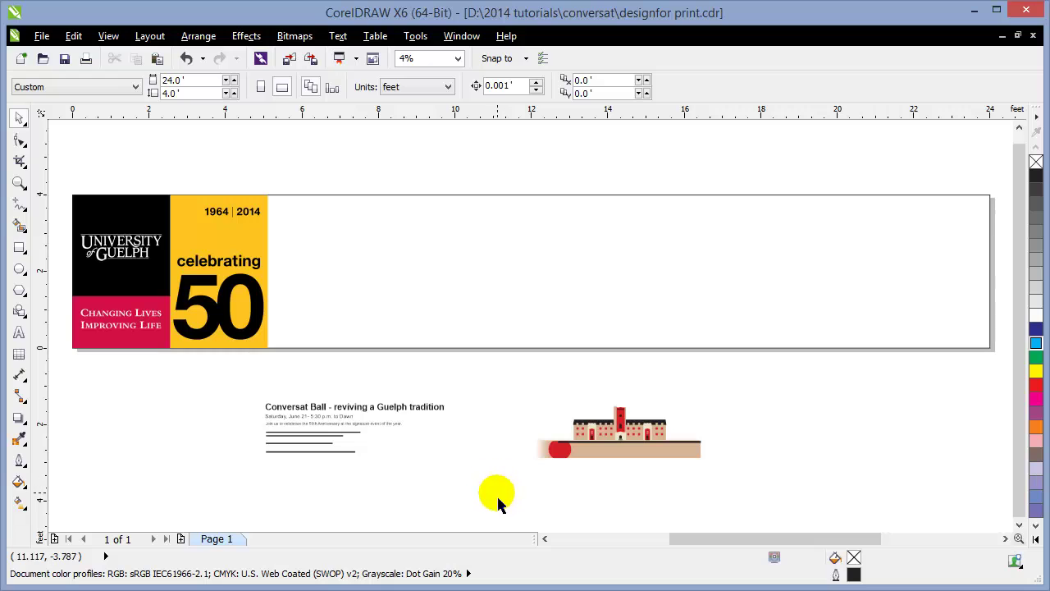
# - Move the building illustration onto the right part of the banner page and enlarge it proportionally to about 9.3 feet wide
pyautogui.moveTo(753, 386); pyautogui.dragTo(753, 385)
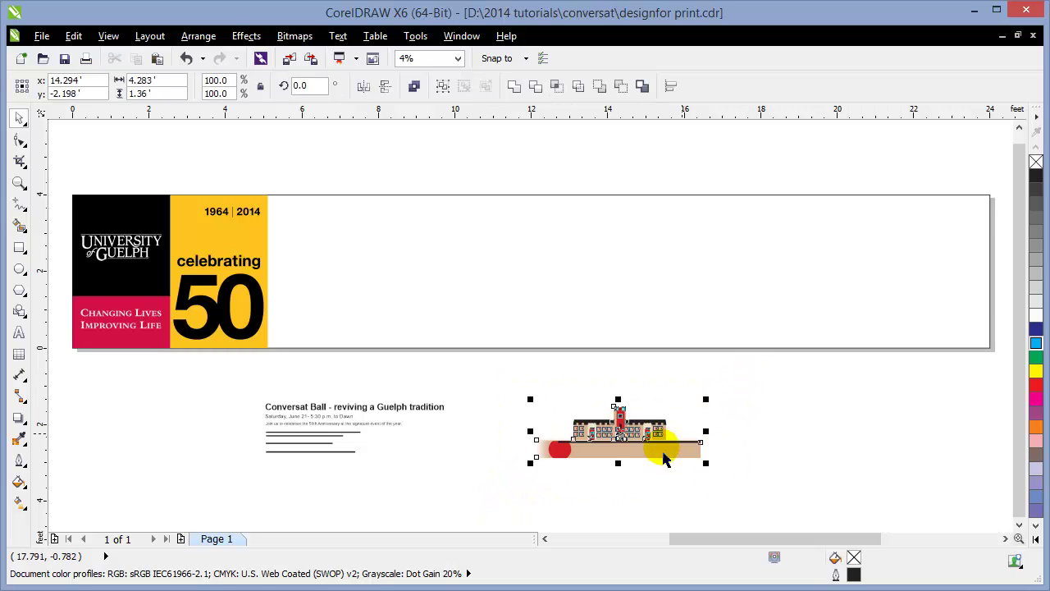
pyautogui.moveTo(656, 467)
pyautogui.mouseDown()
pyautogui.moveTo(738, 311)
pyautogui.moveTo(980, 388)
pyautogui.mouseUp()
pyautogui.click(1005, 538)
pyautogui.click(1005, 538)
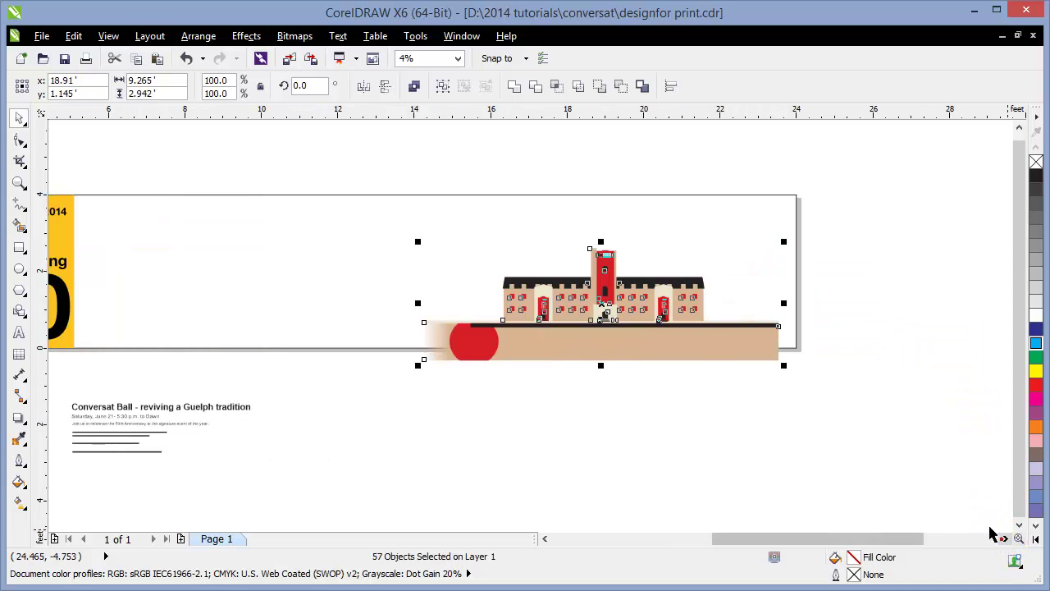
# - Enlarge the whole building illustration proportionally to about 13.8 feet wide, placed so it overhangs the page's right edge
pyautogui.click(590, 234)
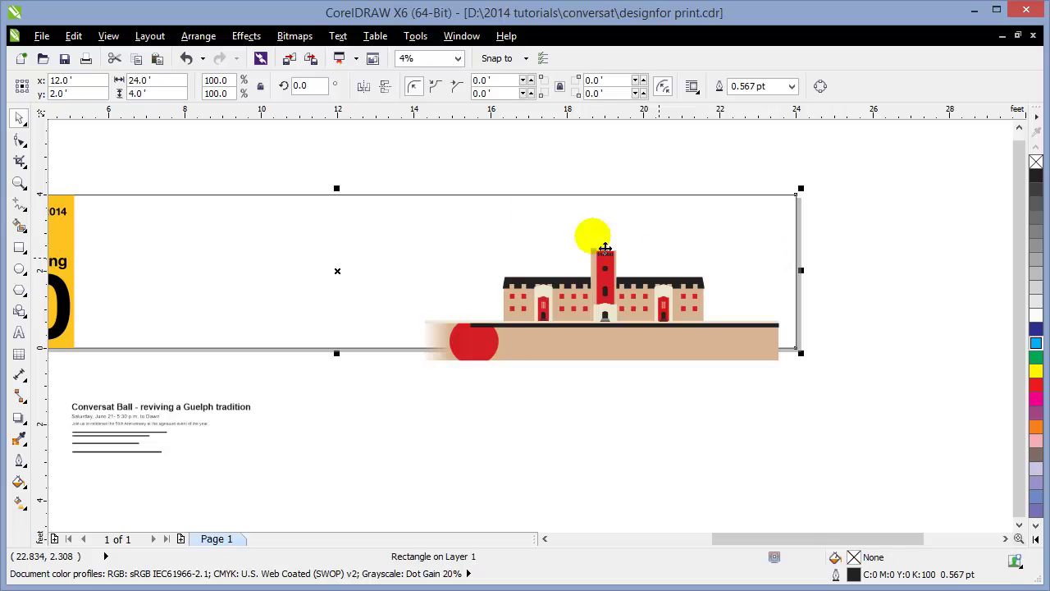
pyautogui.moveTo(391, 171); pyautogui.dragTo(870, 427)
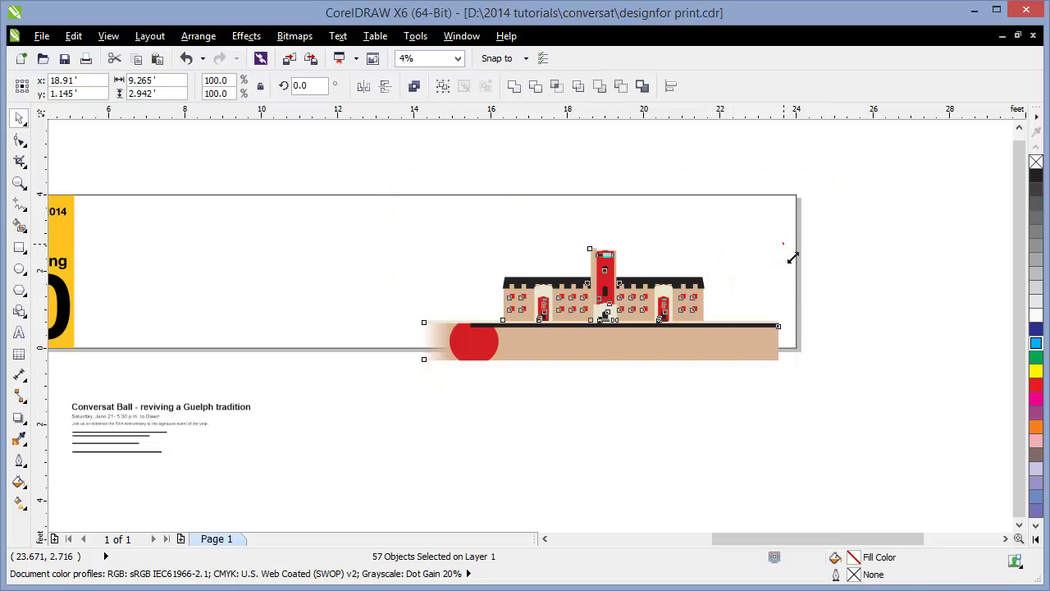
pyautogui.moveTo(779, 248); pyautogui.dragTo(911, 164)
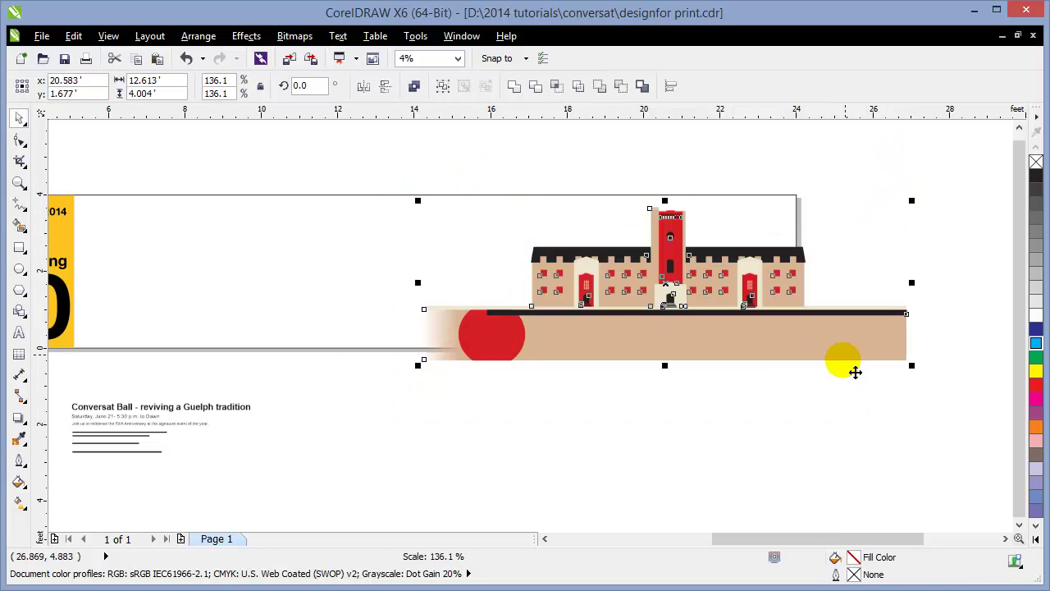
pyautogui.moveTo(853, 370); pyautogui.dragTo(886, 369)
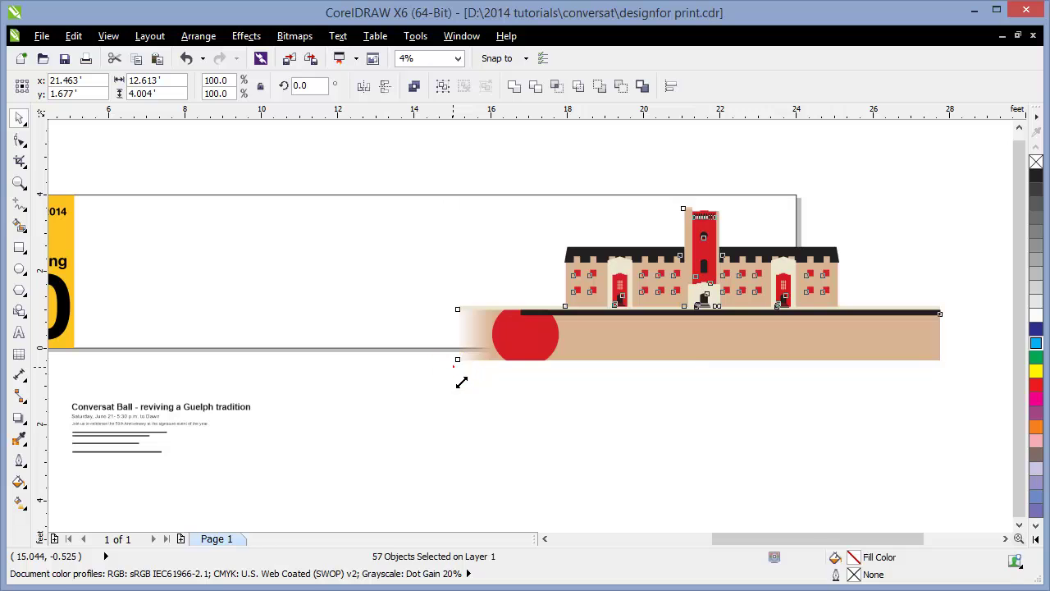
pyautogui.moveTo(457, 377); pyautogui.dragTo(410, 392)
pyautogui.moveTo(722, 356); pyautogui.dragTo(757, 359)
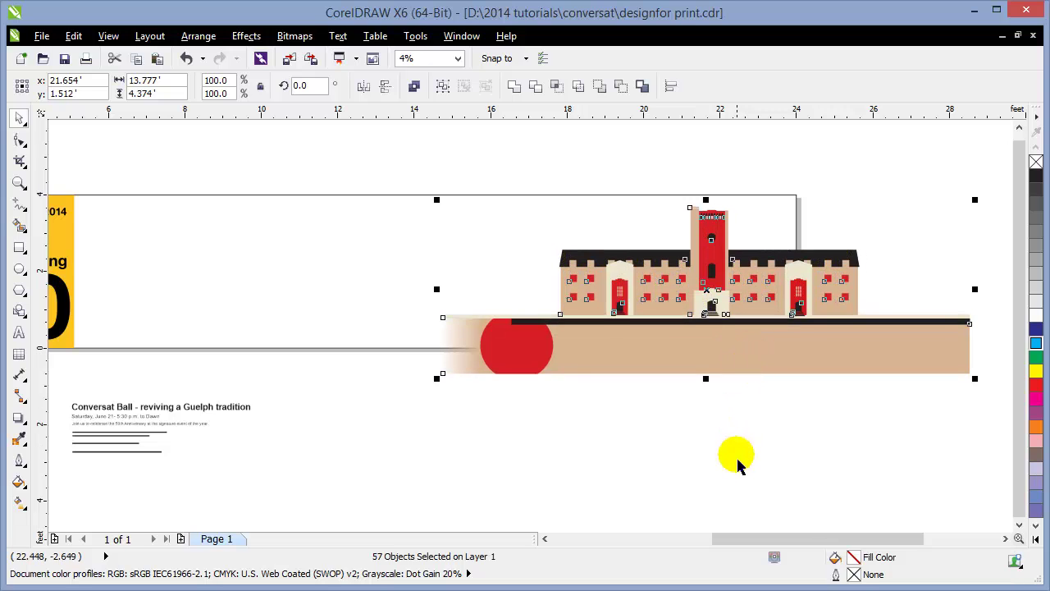
# - Enlarge the building illustration proportionally to about 14.9 by 4.7 feet and shift it slightly past the page's right and lower edges
pyautogui.press('F4')
pyautogui.click(706, 507)
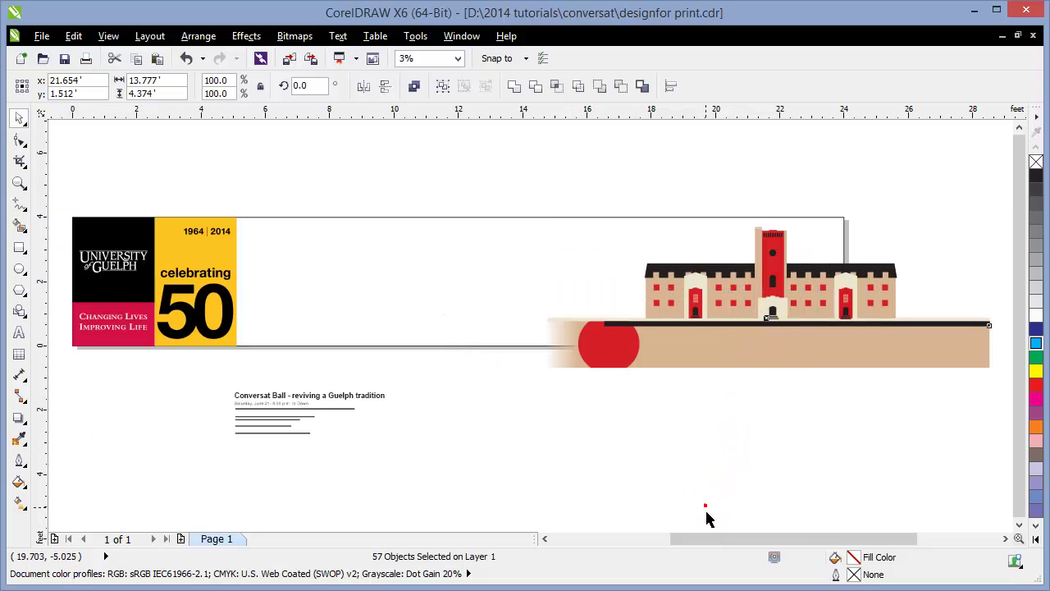
pyautogui.click(436, 250)
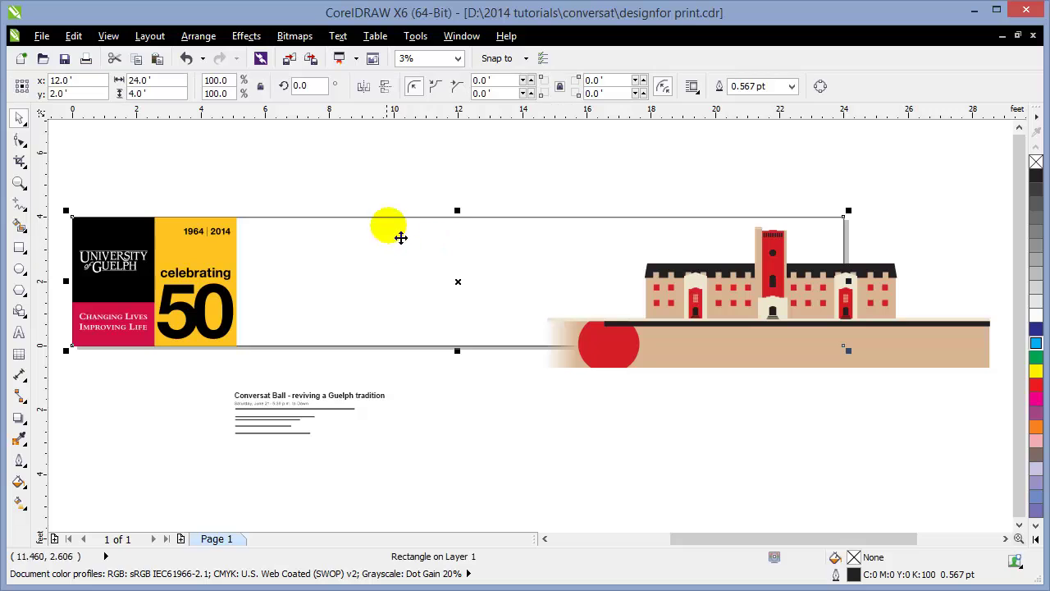
pyautogui.click(589, 479)
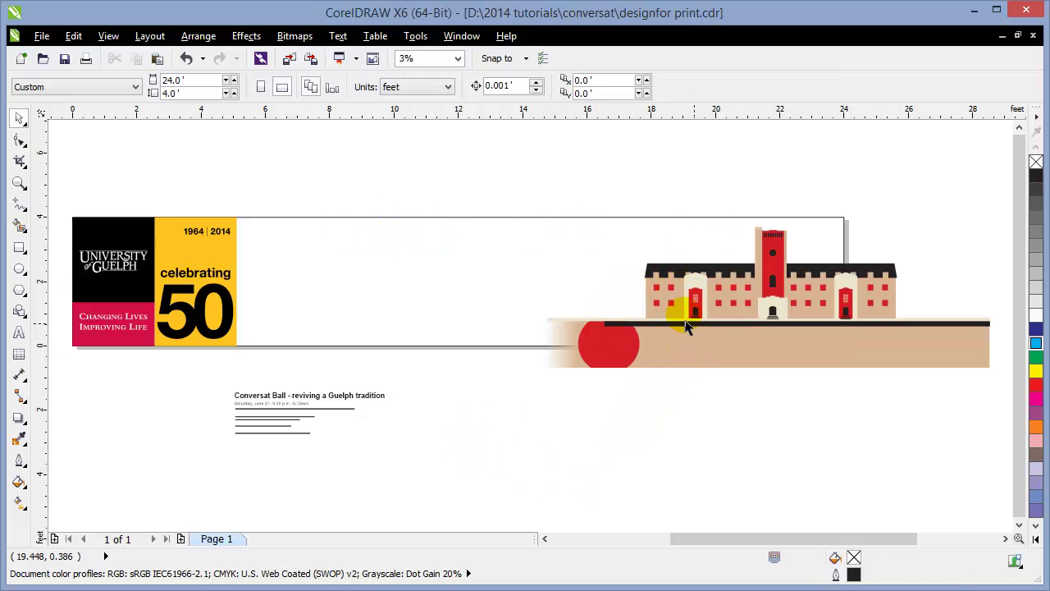
pyautogui.click(1005, 538)
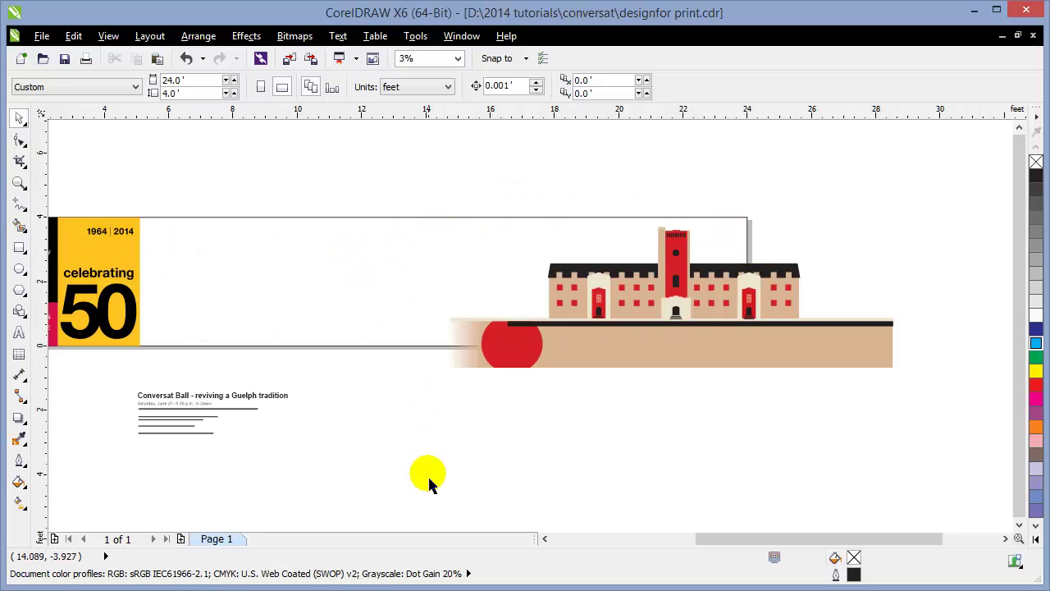
pyautogui.moveTo(437, 449); pyautogui.dragTo(944, 180)
pyautogui.moveTo(900, 375); pyautogui.dragTo(933, 402)
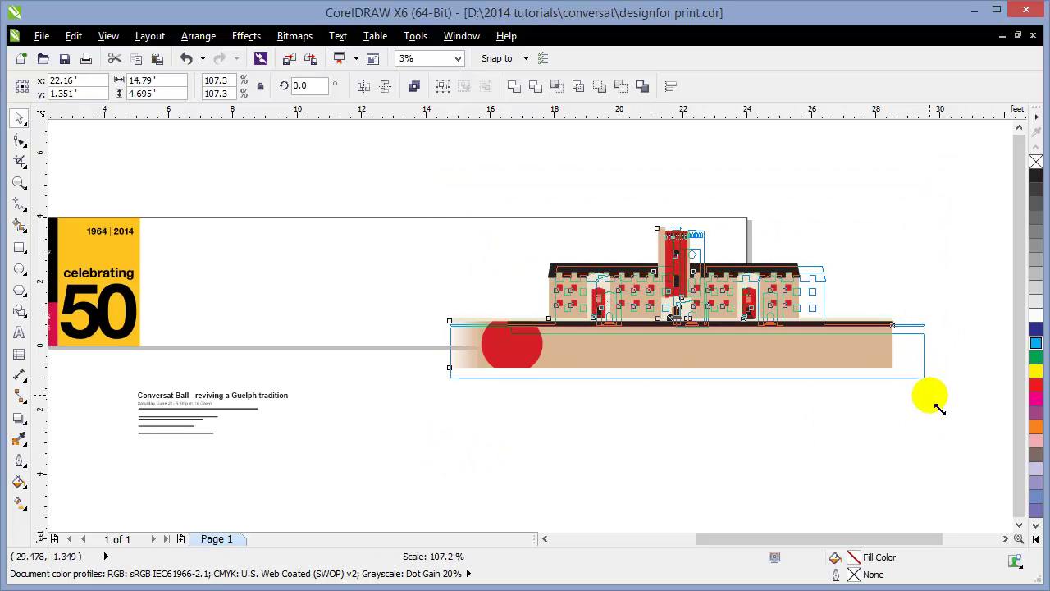
pyautogui.click(861, 363)
pyautogui.click(862, 364)
pyautogui.moveTo(875, 377)
pyautogui.mouseDown()
pyautogui.moveTo(860, 370)
pyautogui.moveTo(880, 377)
pyautogui.mouseUp()
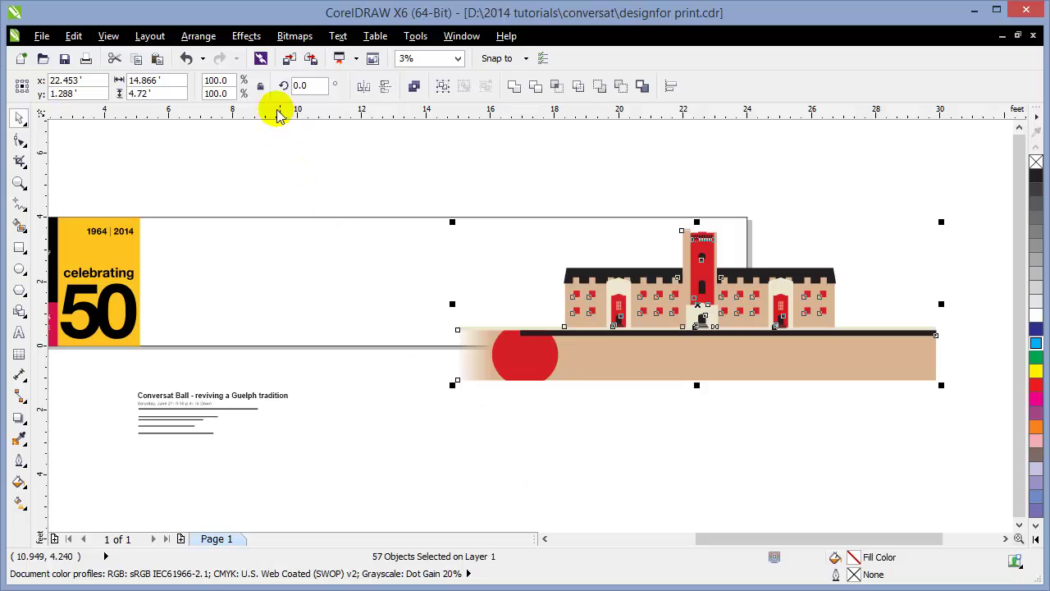
# - PowerClip the building illustration inside the page frame rectangle to crop the overhanging parts
pyautogui.click(246, 35)
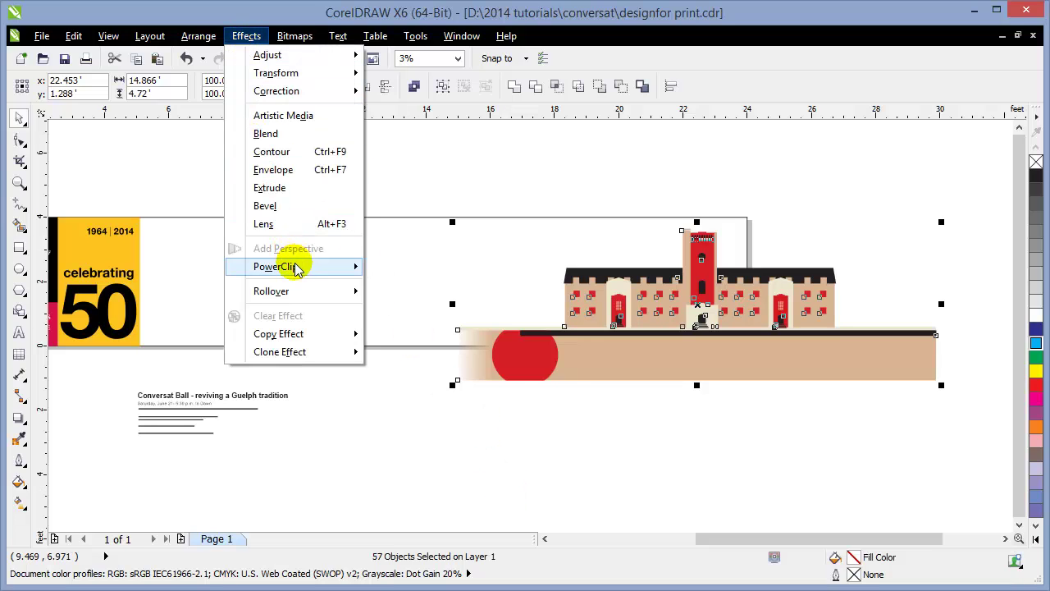
pyautogui.moveTo(297, 271)
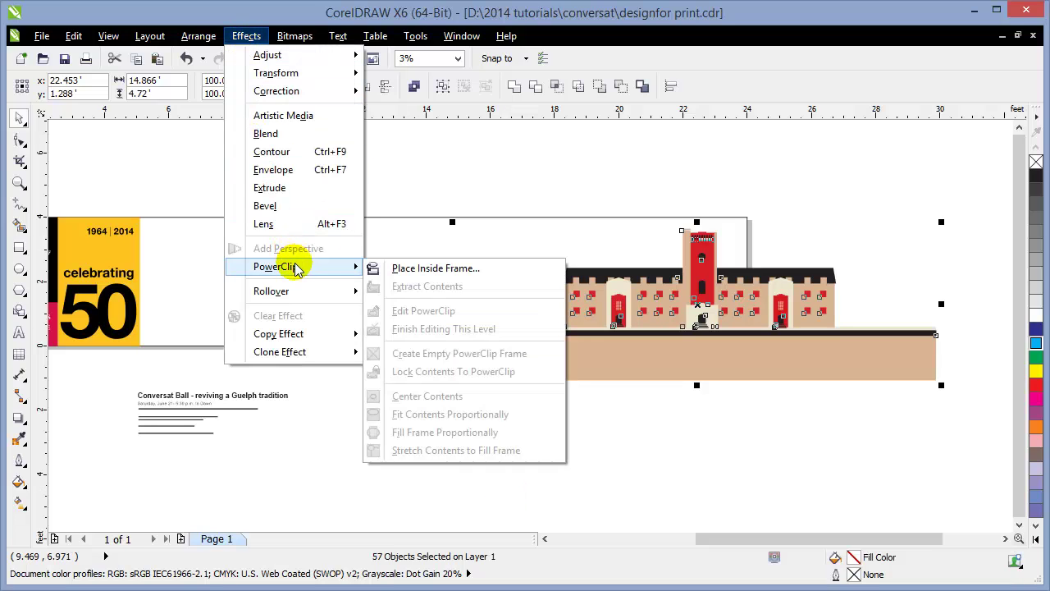
pyautogui.click(417, 271)
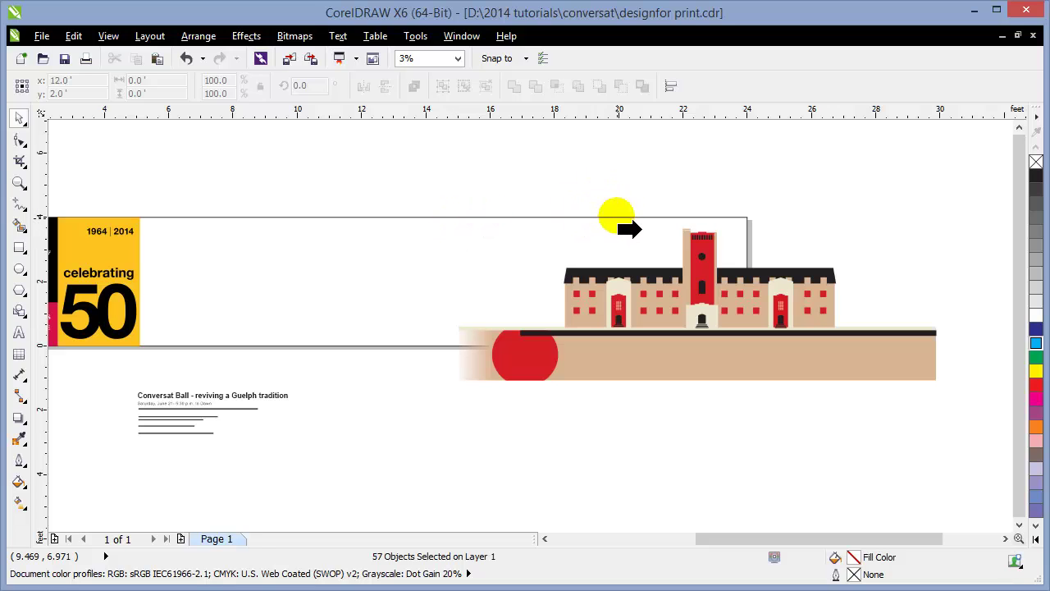
pyautogui.click(628, 228)
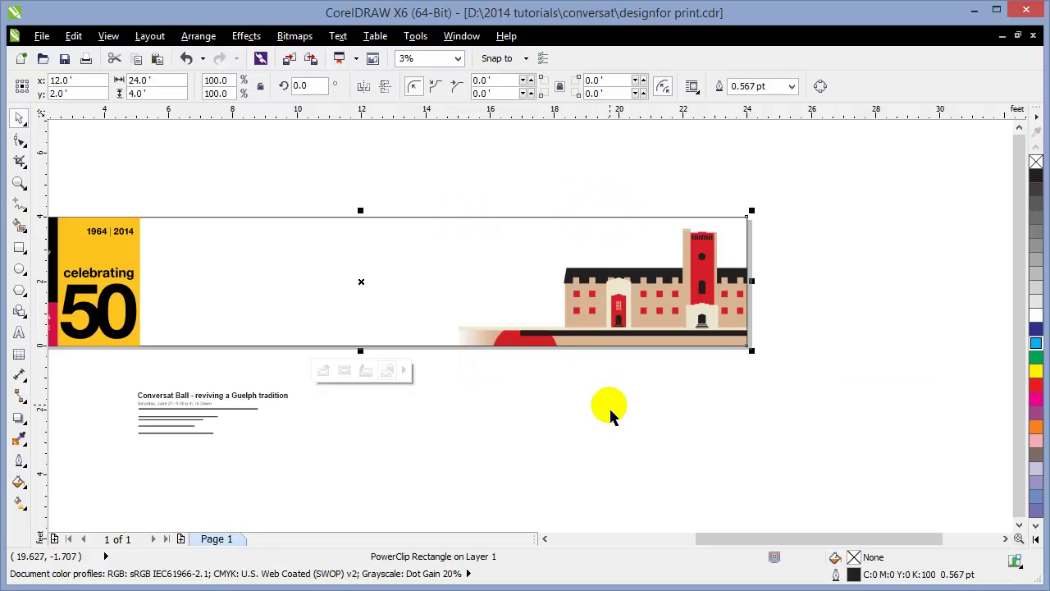
pyautogui.click(629, 446)
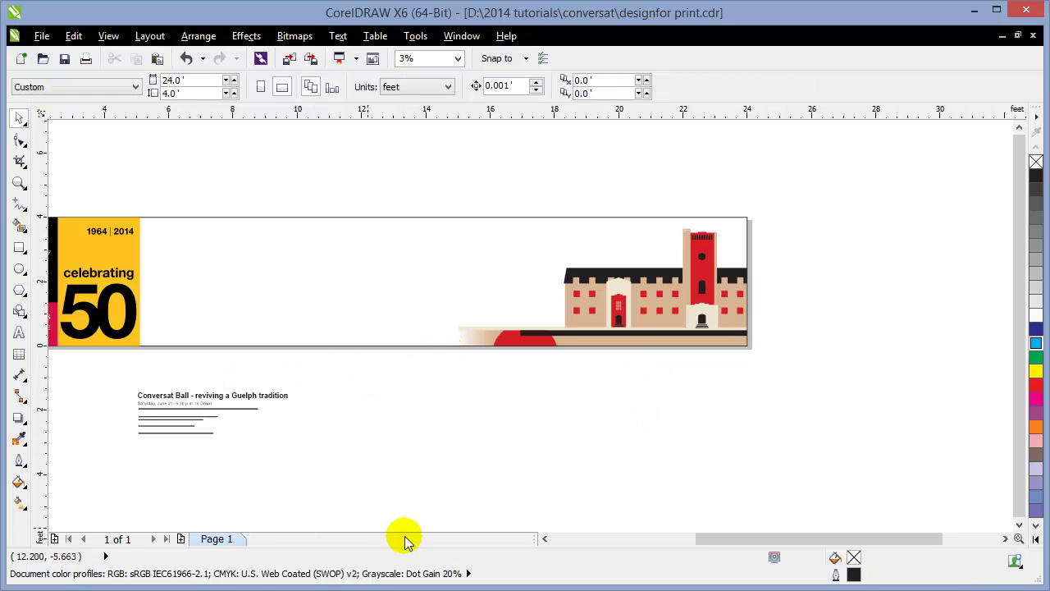
# - Move the event text beside the logo on the page and enlarge it proportionally to about 11.4 by 3.2 feet
pyautogui.press('F4')
pyautogui.moveTo(232, 512); pyautogui.dragTo(528, 243)
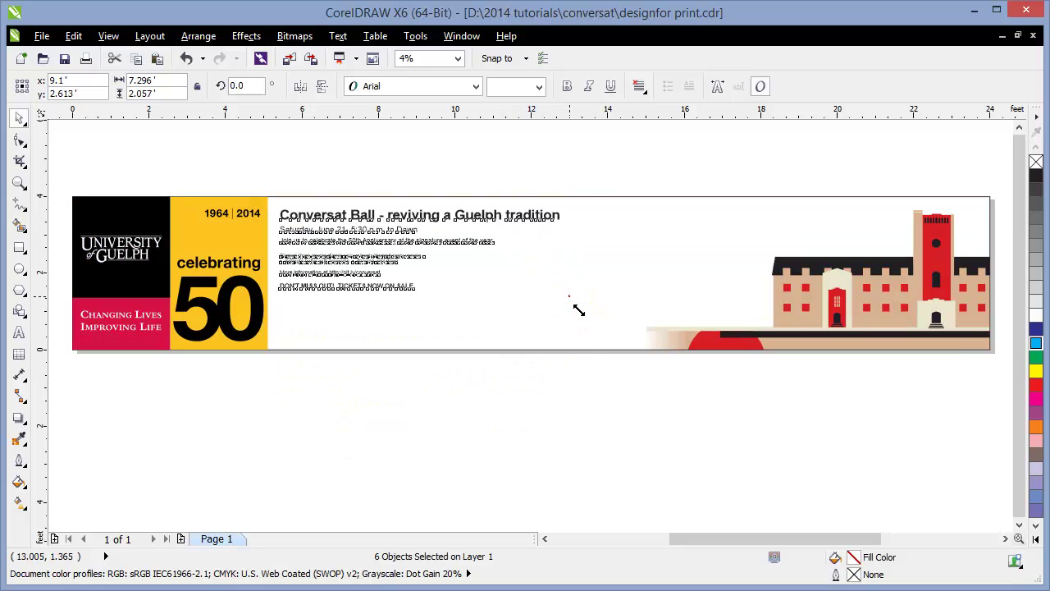
pyautogui.moveTo(569, 295); pyautogui.dragTo(735, 415)
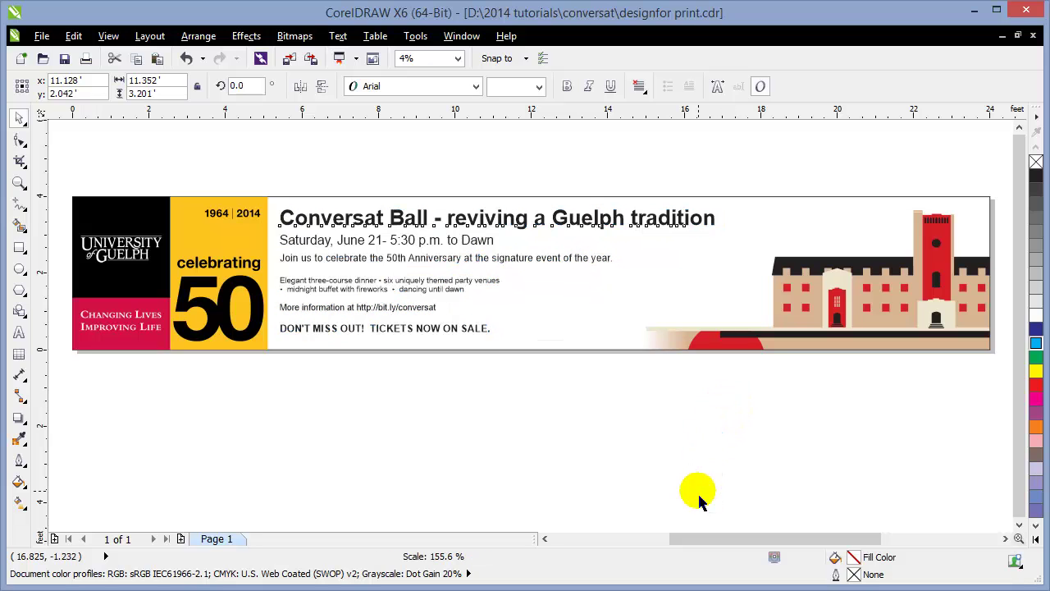
pyautogui.click(689, 502)
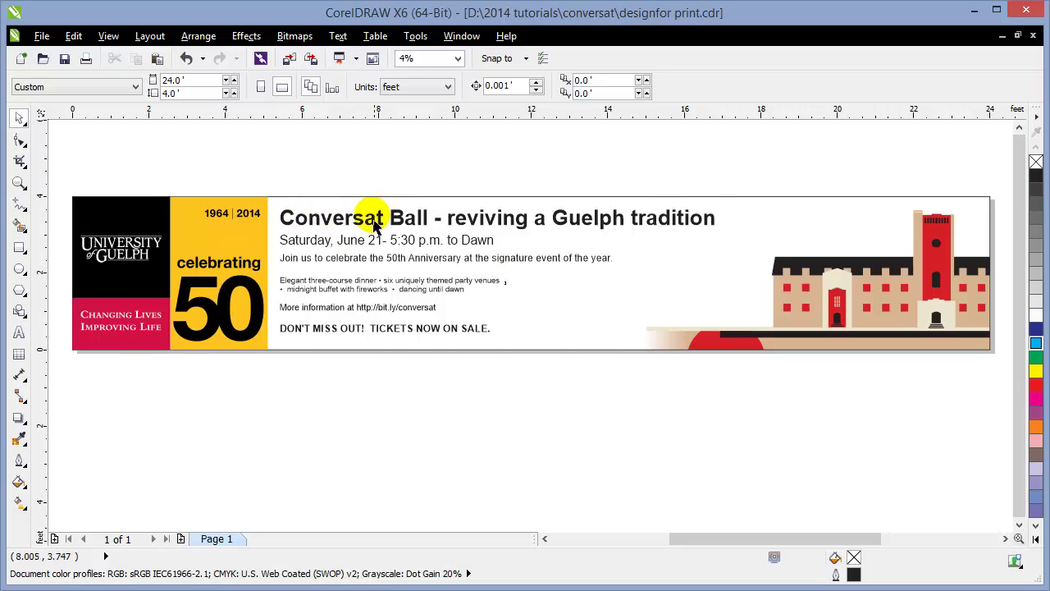
# - Sample the red C:9 M:100 Y:100 K:2 from the circle at the base of the building with the color eyedropper
pyautogui.scroll(1, 369, 234)
pyautogui.click(297, 229)
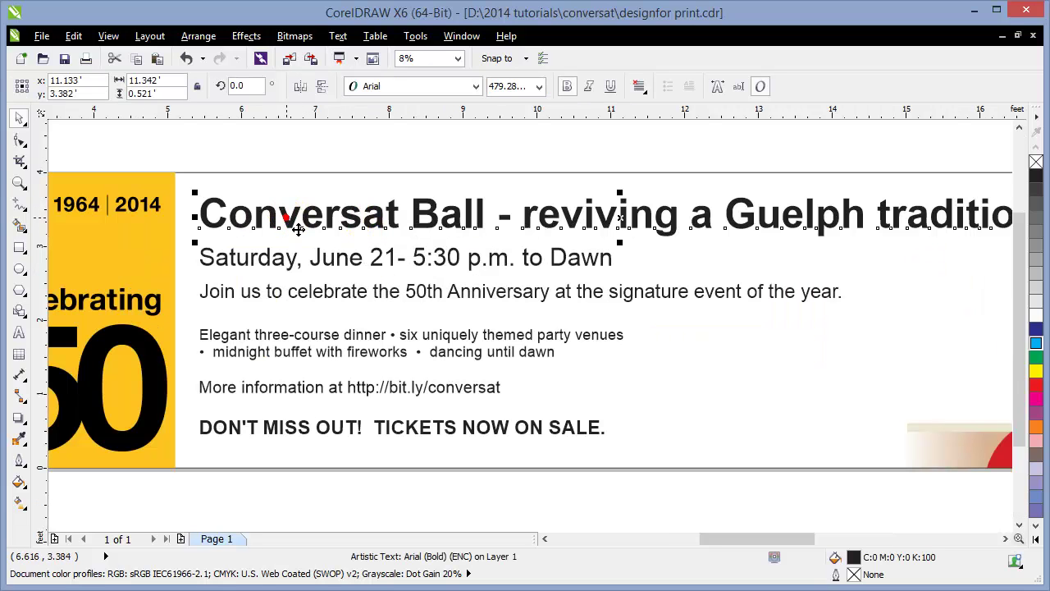
pyautogui.scroll(-1, 297, 236)
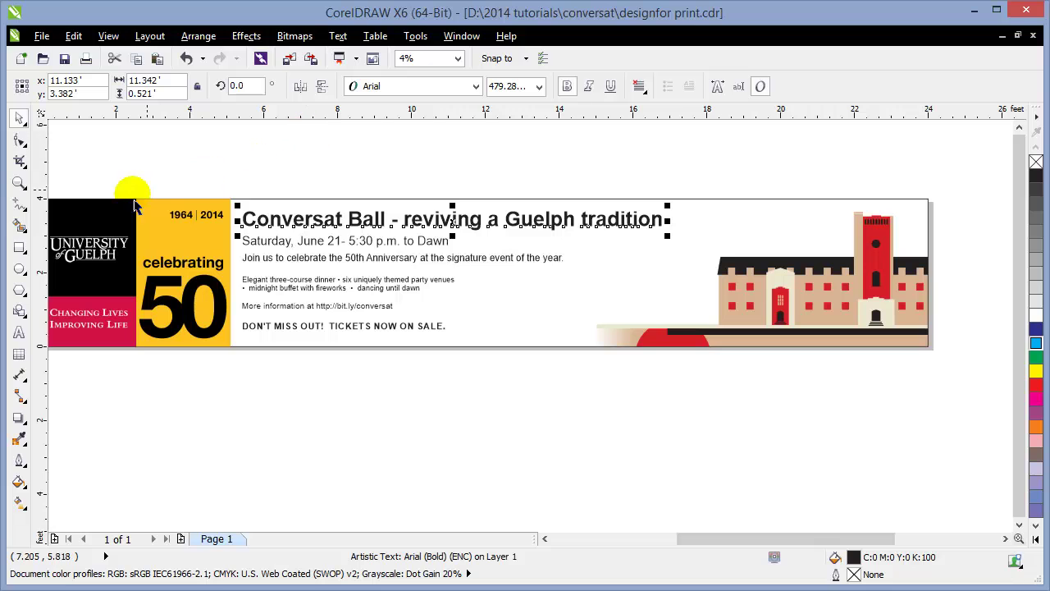
pyautogui.click(19, 184)
pyautogui.moveTo(59, 164); pyautogui.dragTo(470, 430)
pyautogui.moveTo(773, 538); pyautogui.dragTo(848, 539)
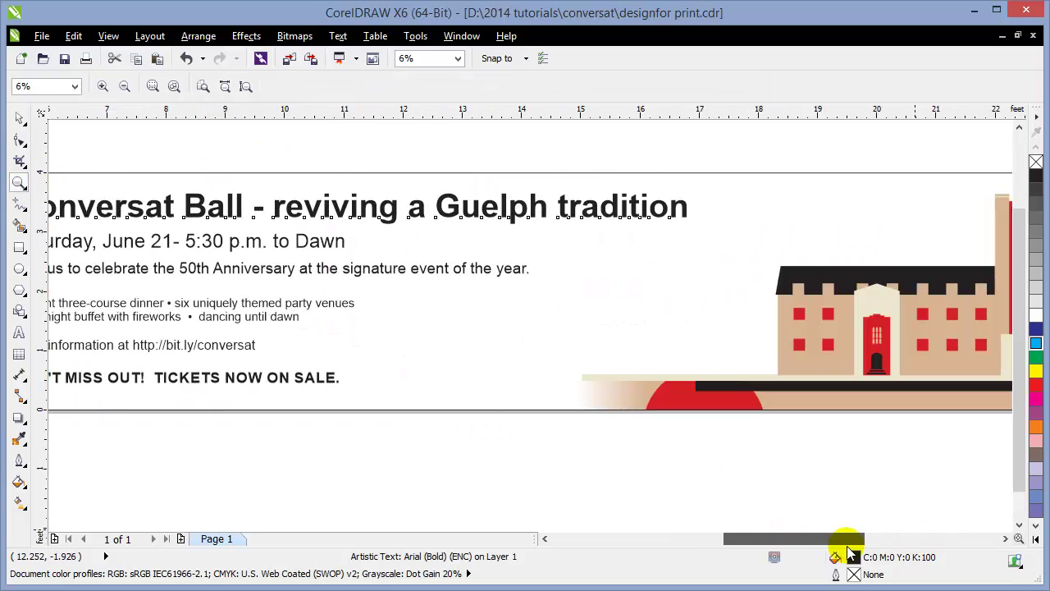
pyautogui.click(19, 118)
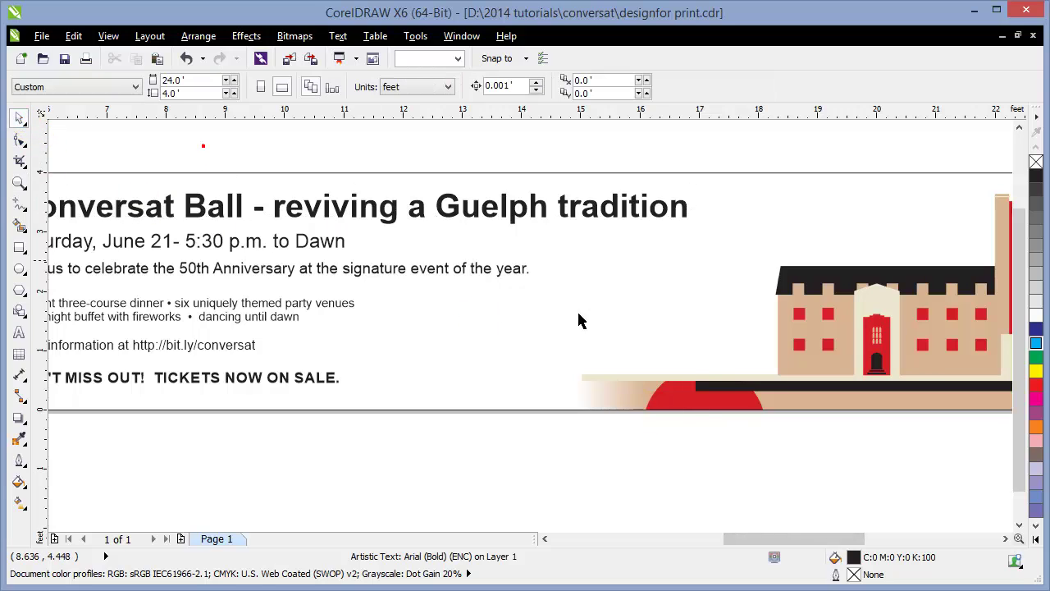
pyautogui.click(469, 227)
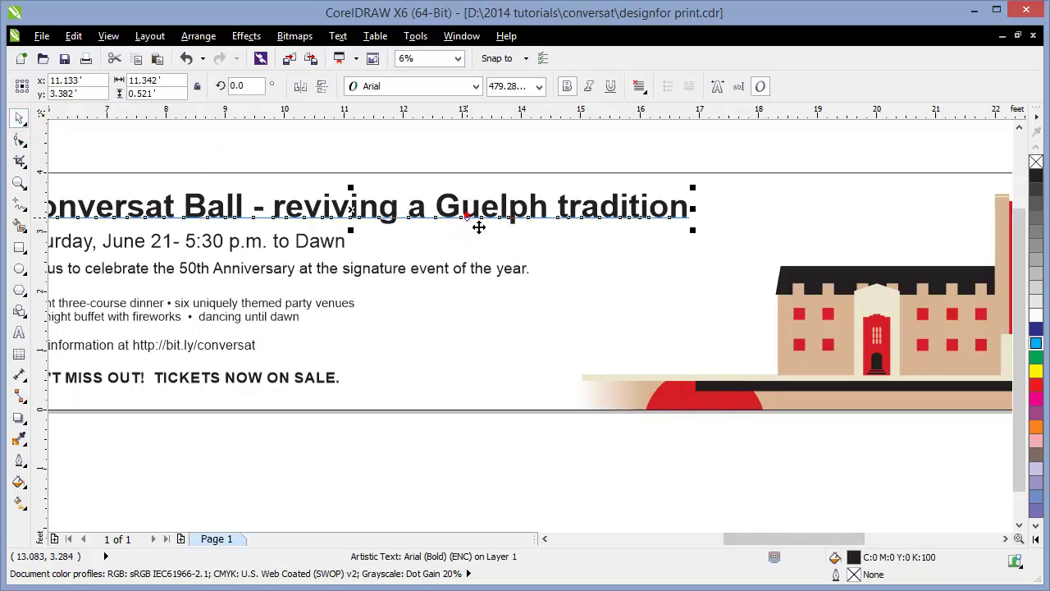
pyautogui.click(631, 481)
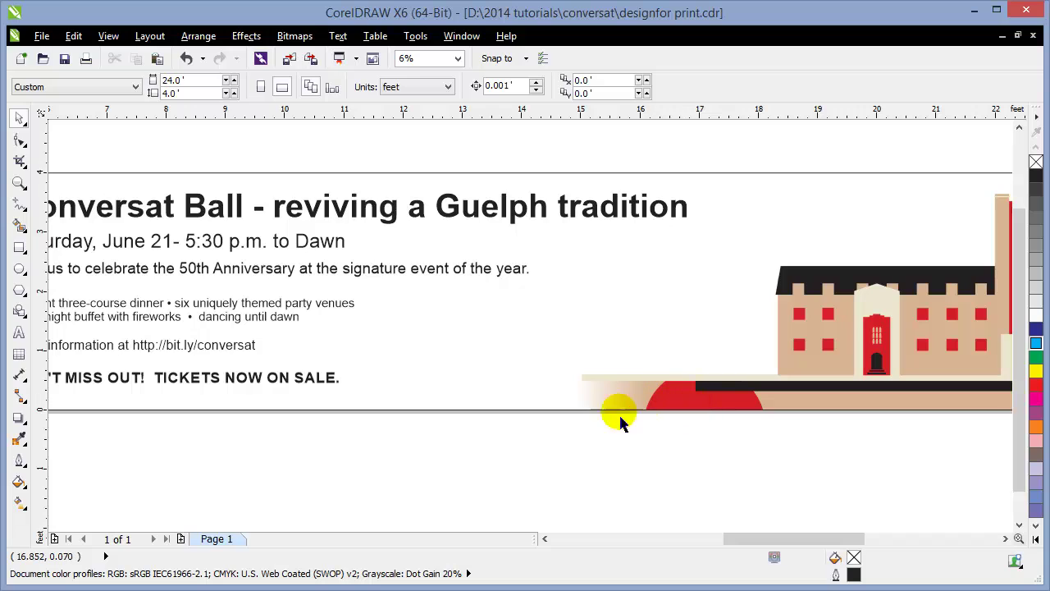
pyautogui.click(20, 441)
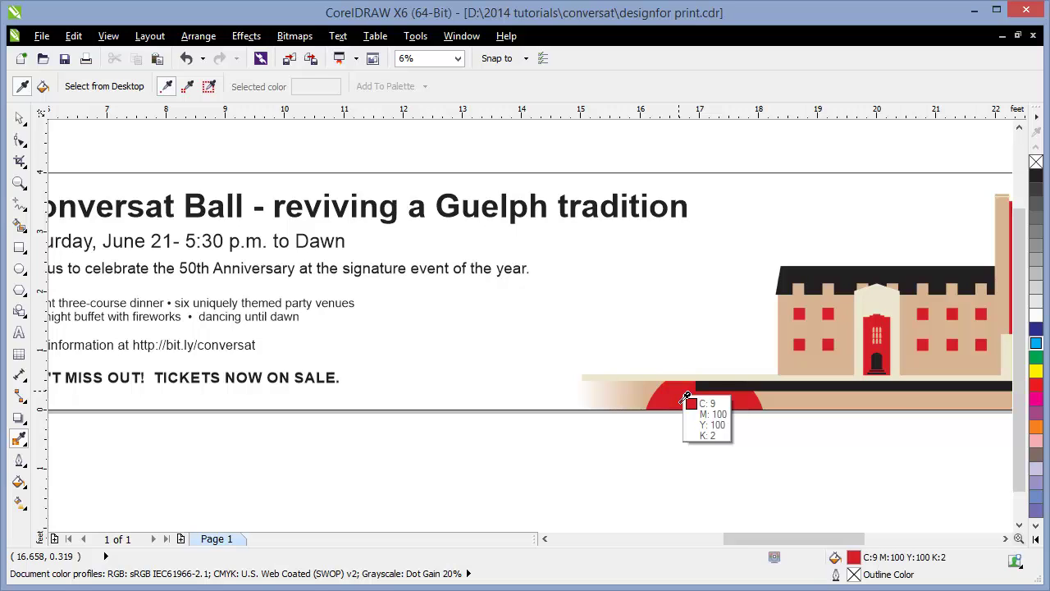
pyautogui.click(685, 398)
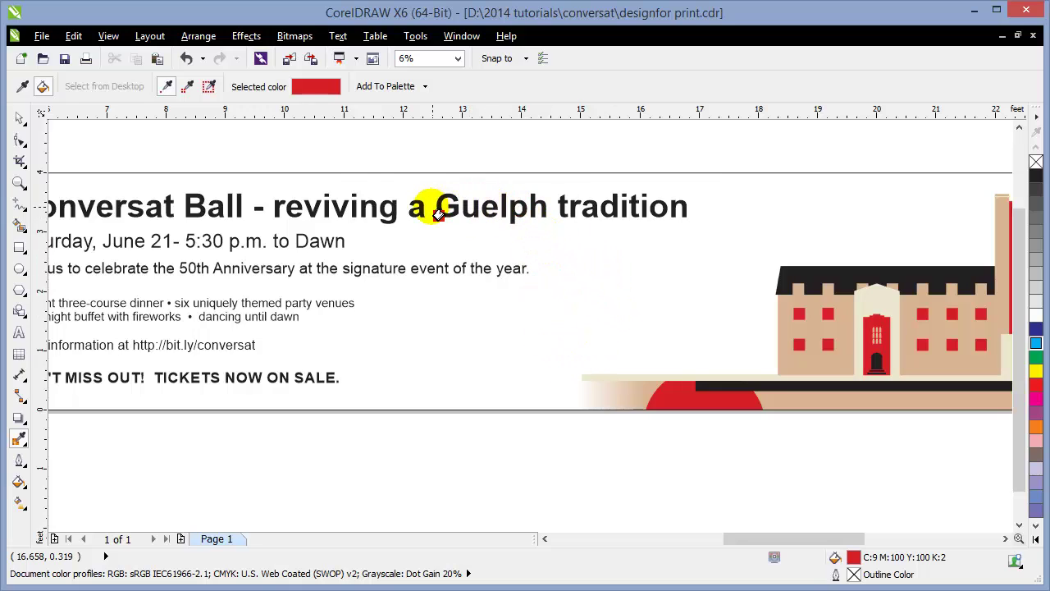
# - Apply the sampled red to the outline of the "Conversat Ball - reviving a Guelph tradition" headline and examine the letter edge up close
pyautogui.scroll(2, 434, 212)
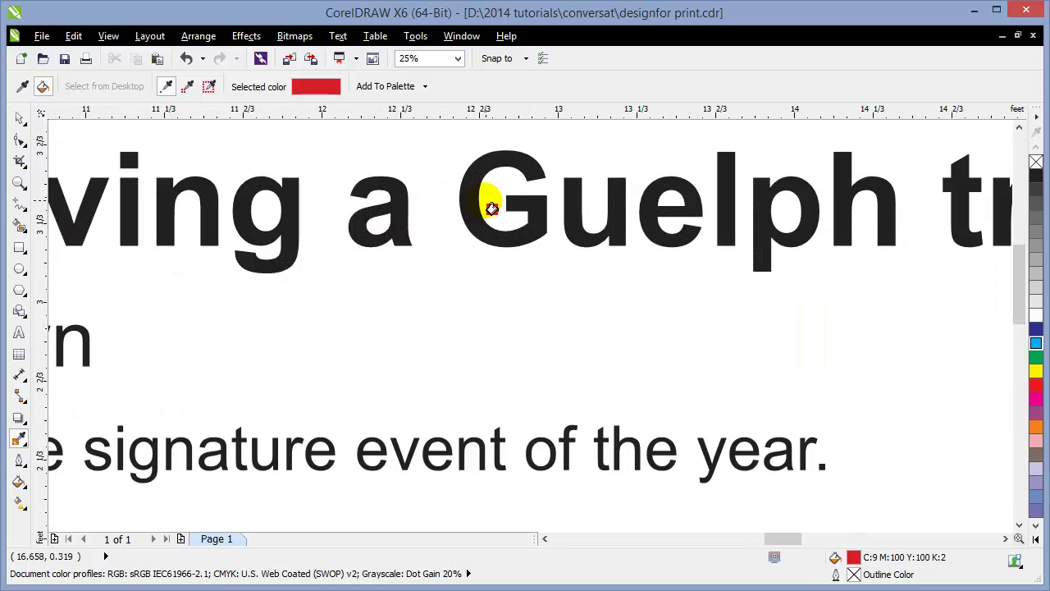
pyautogui.scroll(1, 491, 209)
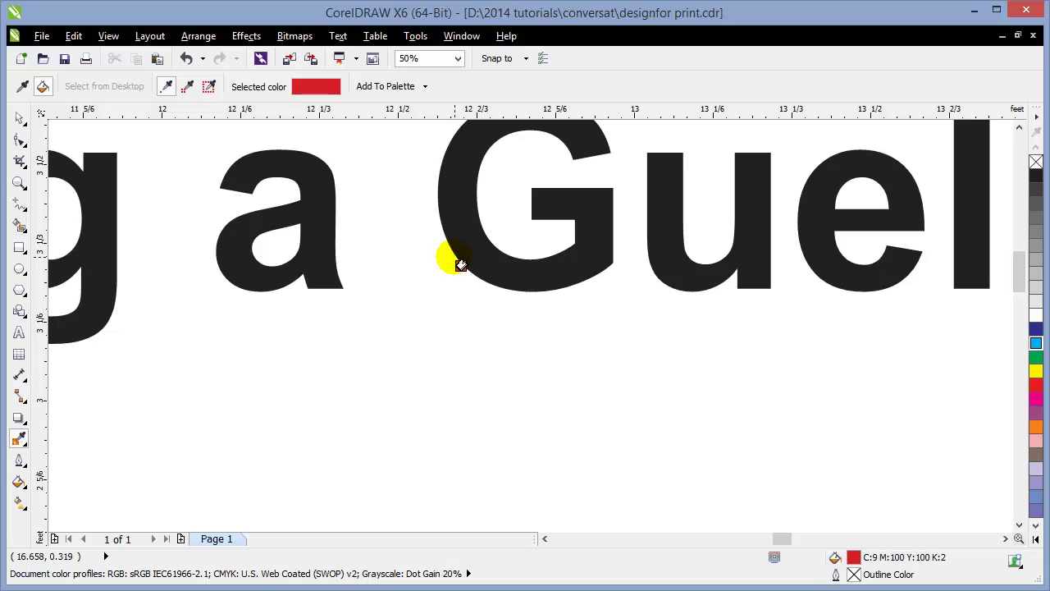
pyautogui.click(455, 259)
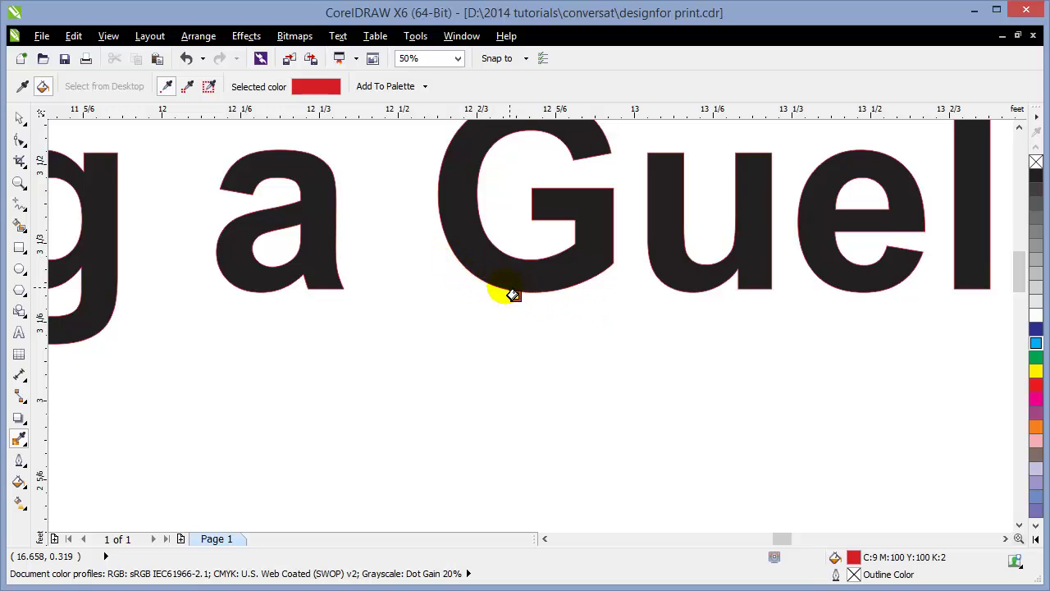
pyautogui.scroll(3, 506, 294)
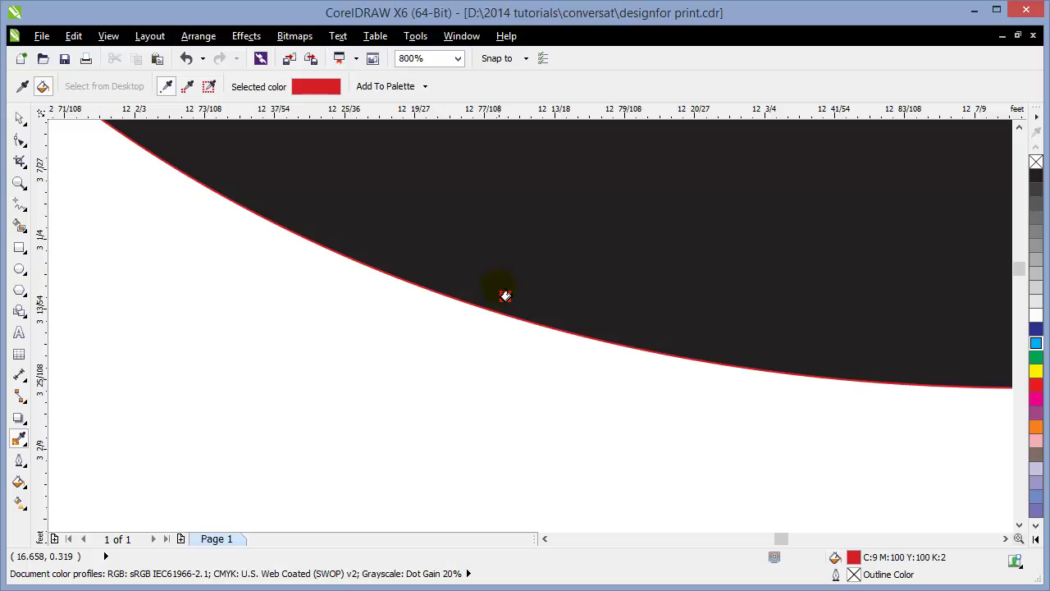
pyautogui.scroll(1, 505, 295)
pyautogui.scroll(-5, 475, 323)
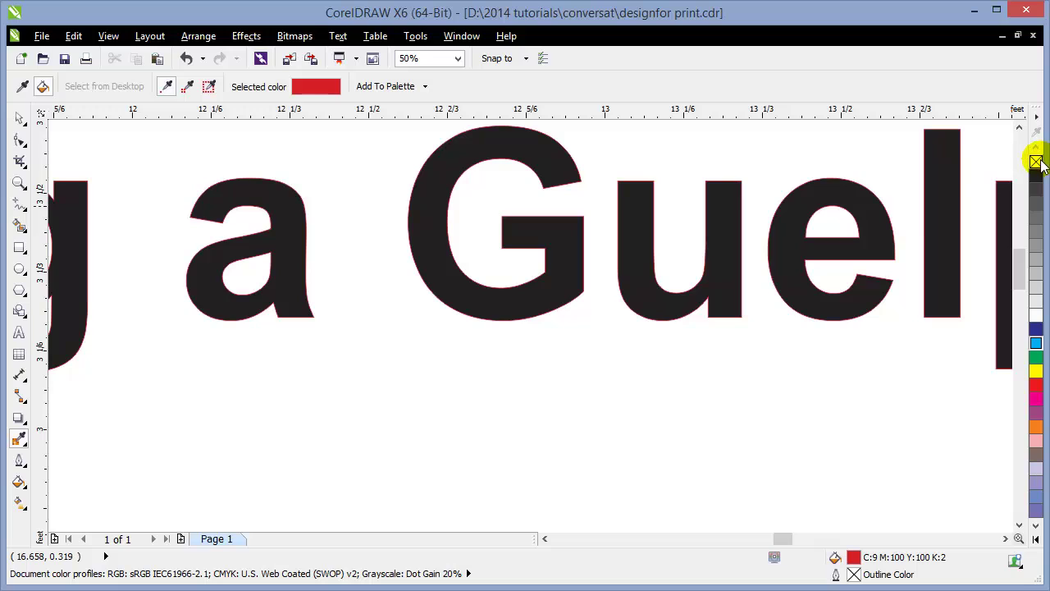
pyautogui.click(19, 463)
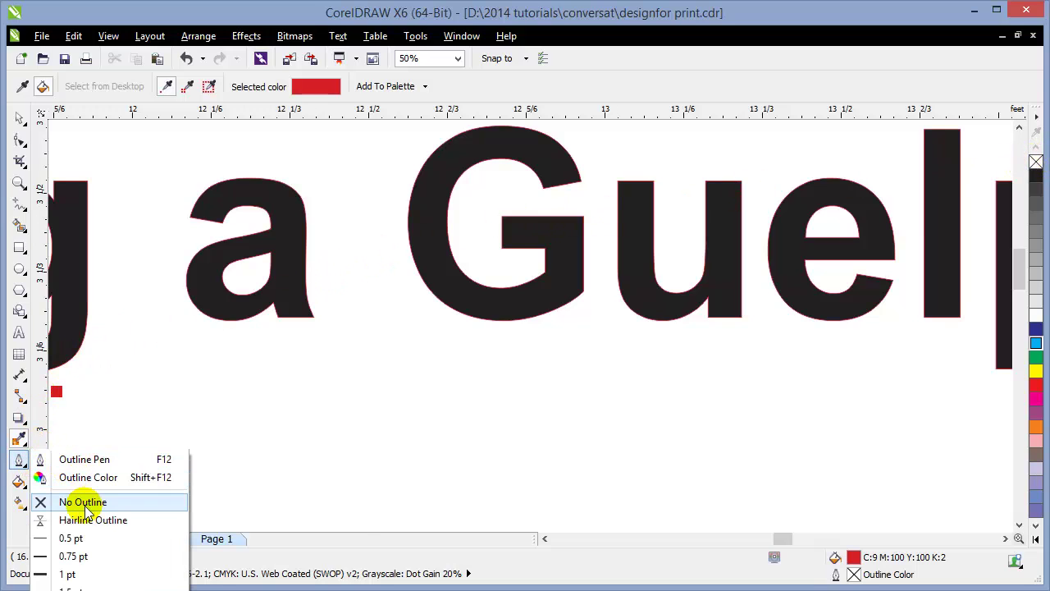
pyautogui.click(86, 504)
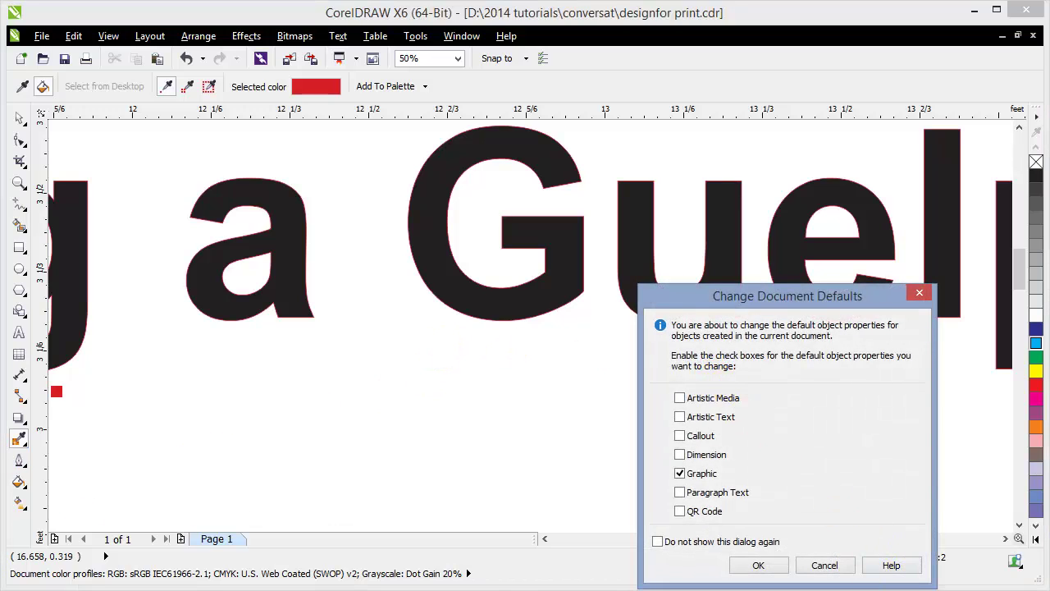
pyautogui.click(824, 564)
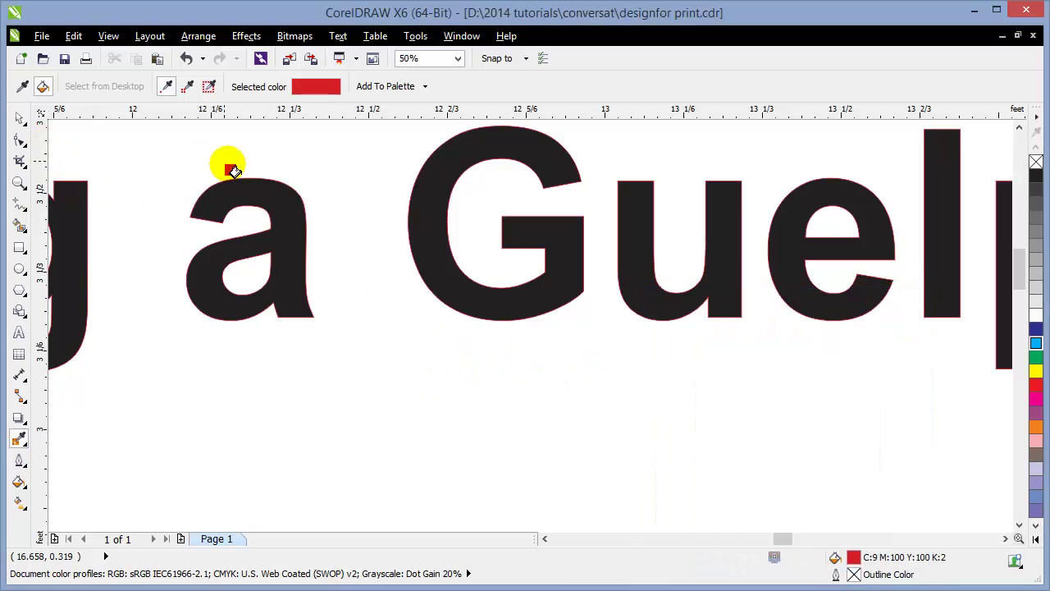
# - Remove the outline from the "Conversat Ball - reviving a Guelph tradition" headline and deselect it
pyautogui.click(20, 117)
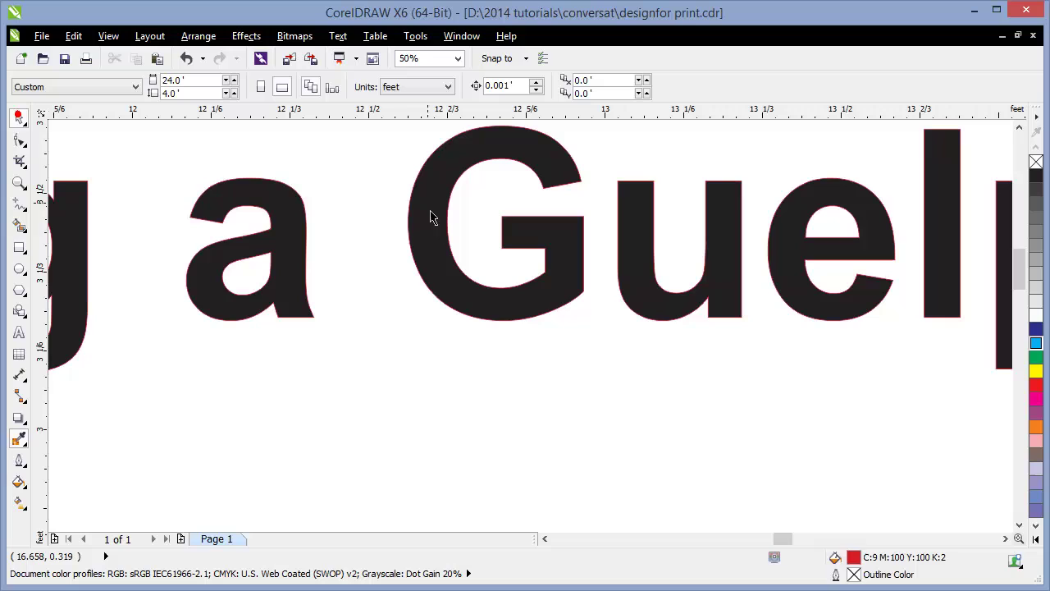
pyautogui.click(401, 333)
pyautogui.click(454, 303)
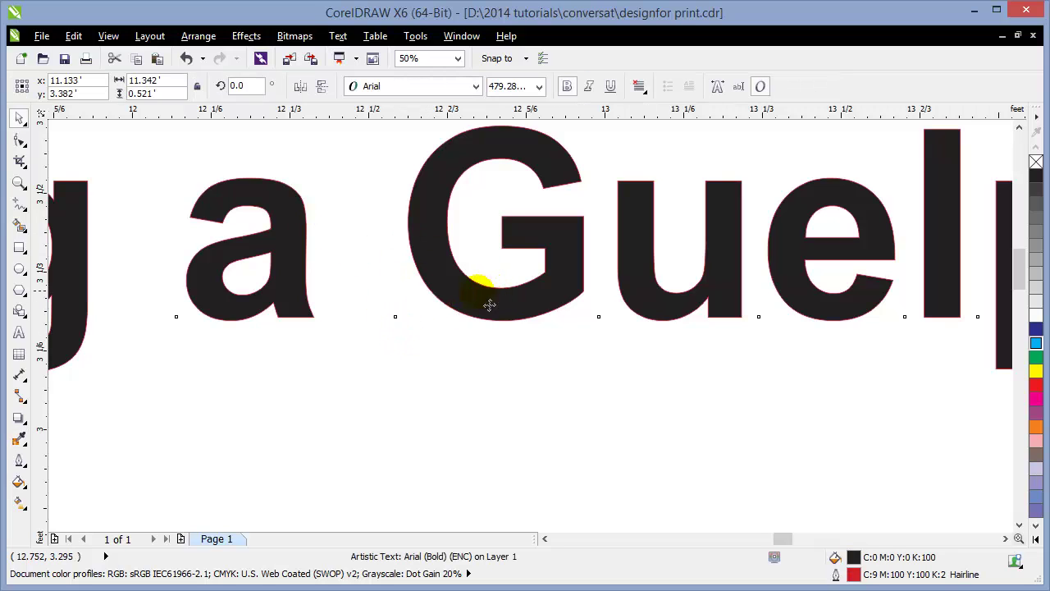
pyautogui.click(19, 464)
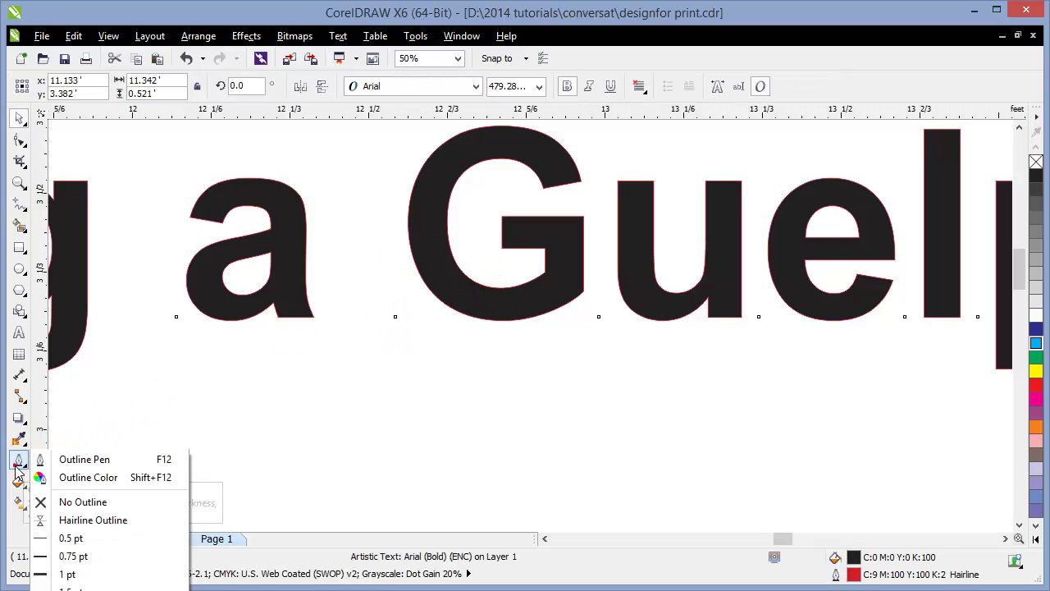
pyautogui.click(74, 501)
pyautogui.scroll(-1, 496, 365)
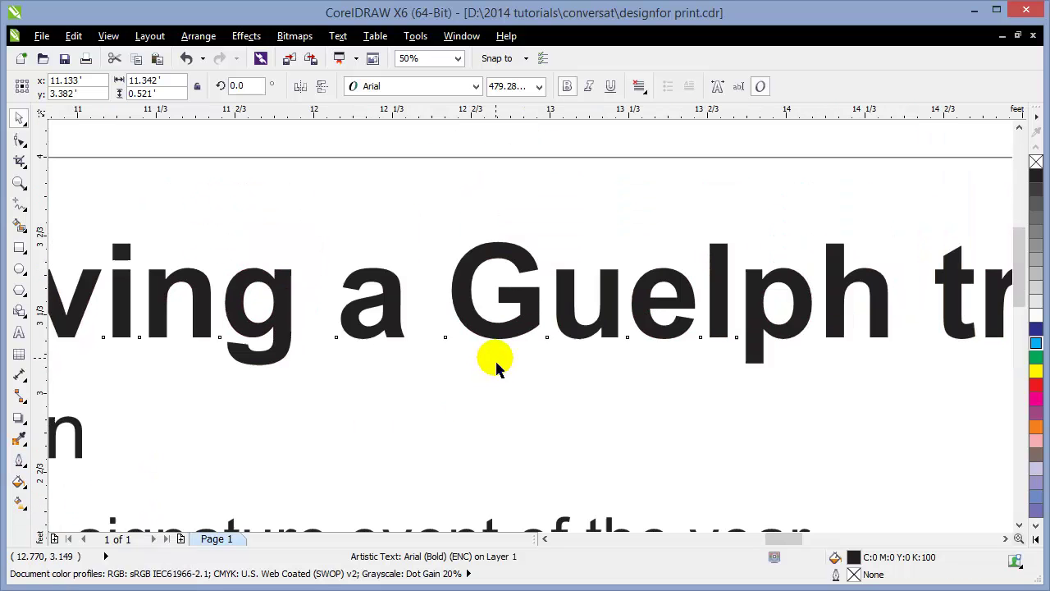
pyautogui.press('F4')
pyautogui.press('Escape')
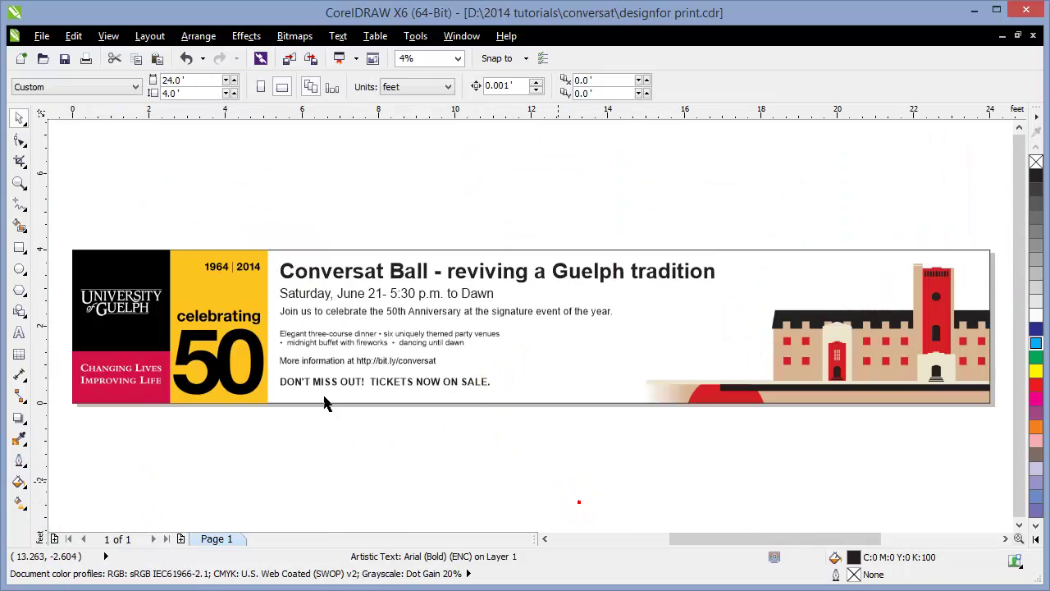
# - Sample the red C:9 M:100 Y:100 K:2 from the circle below the building and apply it as the headline's fill
pyautogui.click(17, 194)
pyautogui.click(832, 447)
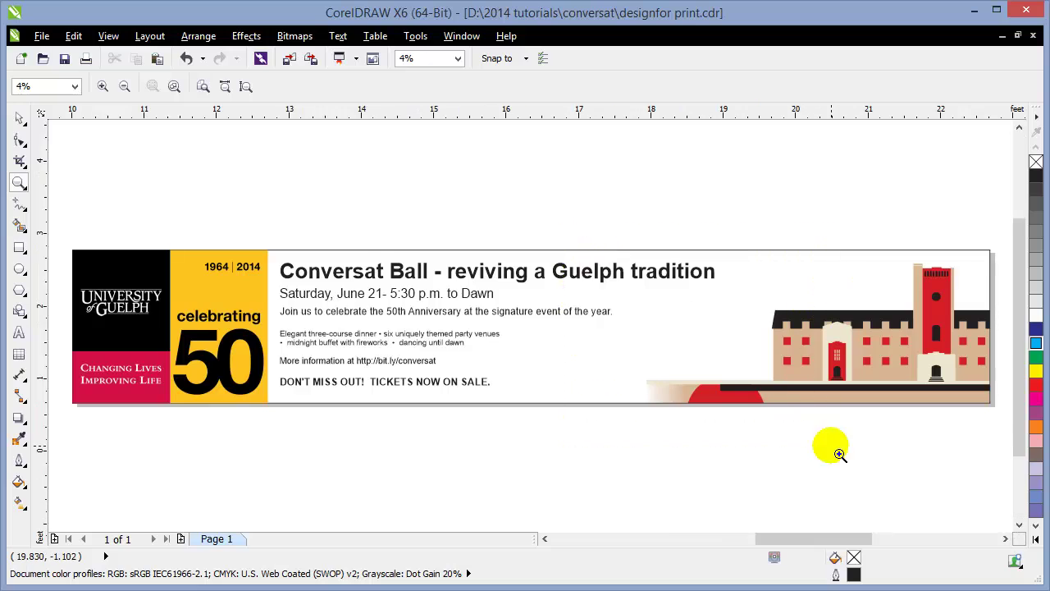
pyautogui.click(19, 117)
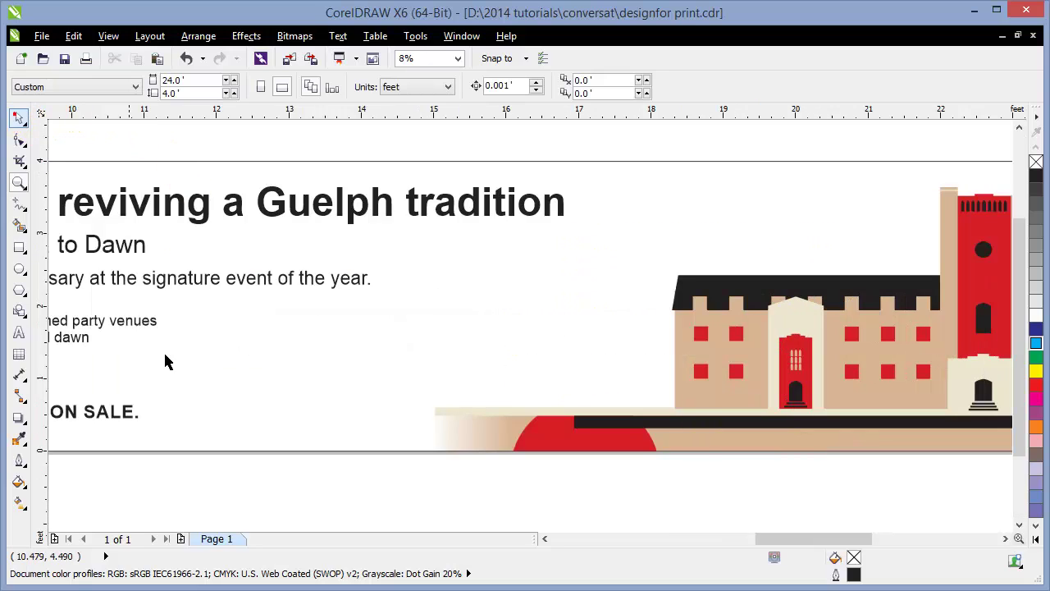
pyautogui.click(20, 441)
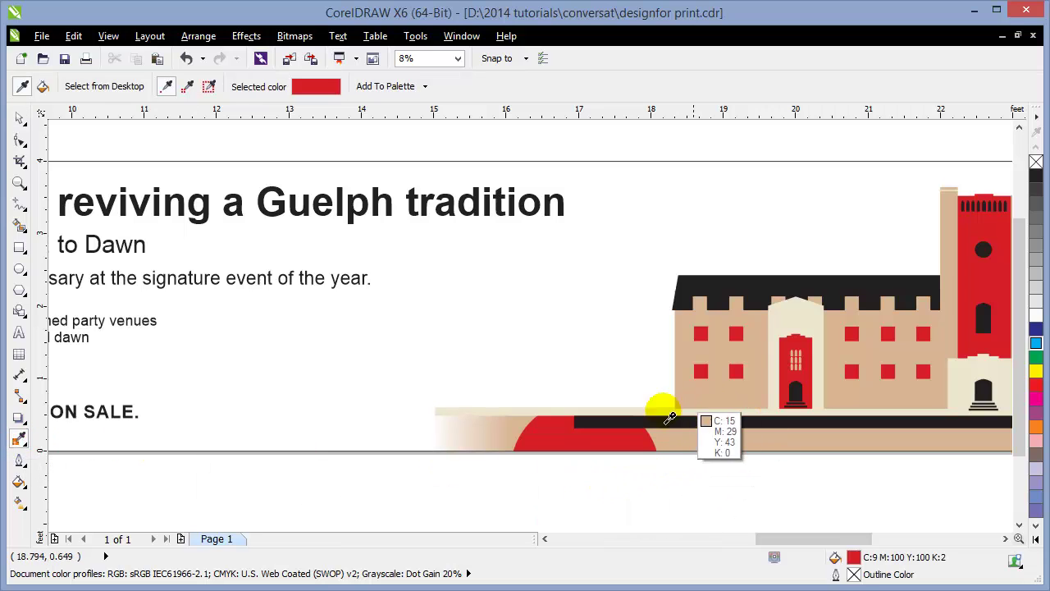
pyautogui.click(587, 439)
pyautogui.scroll(5, 418, 197)
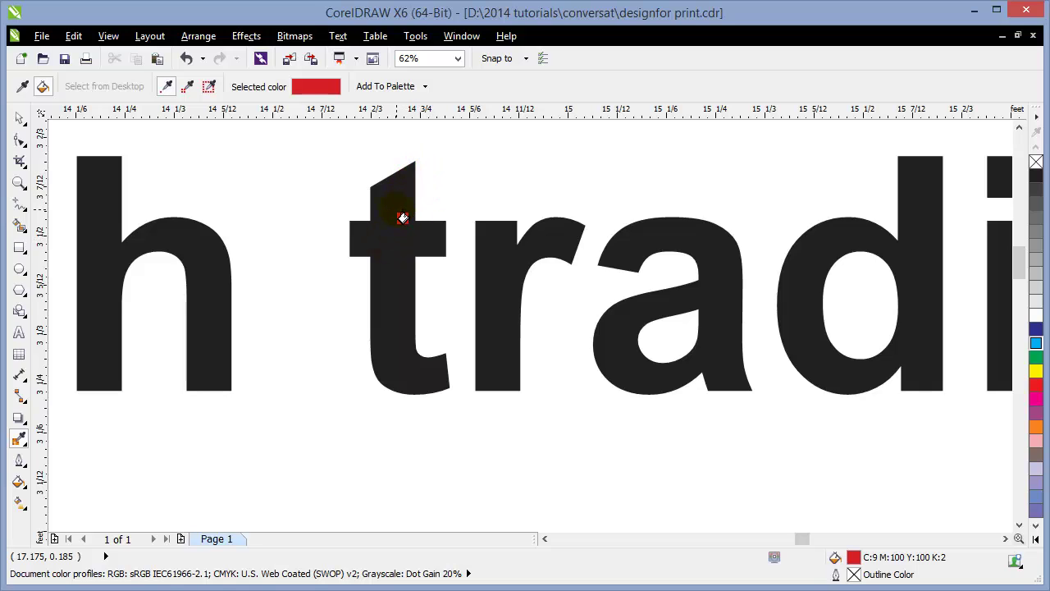
pyautogui.click(402, 218)
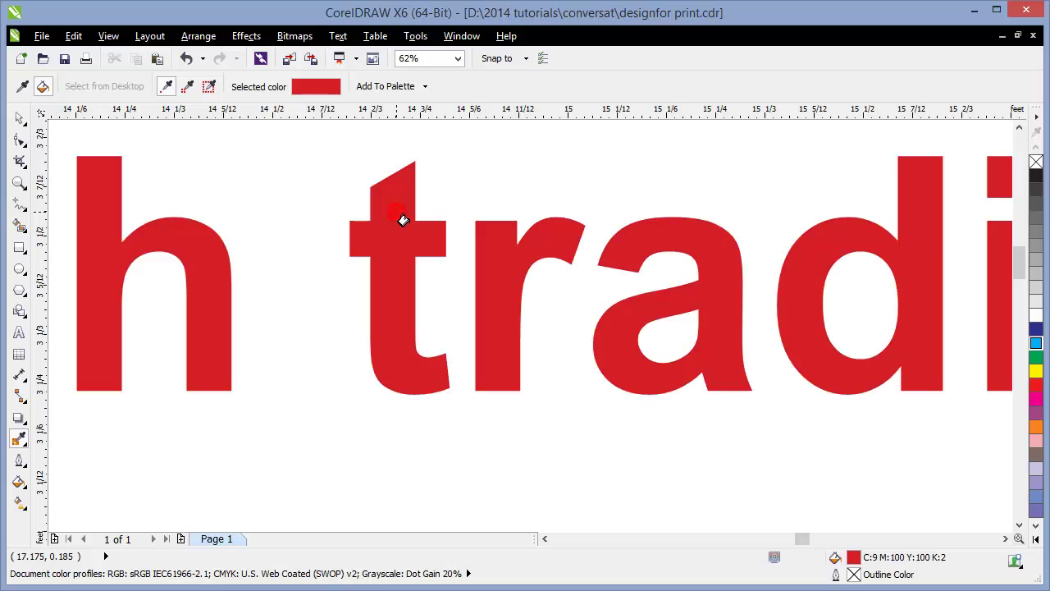
pyautogui.scroll(-3, 398, 227)
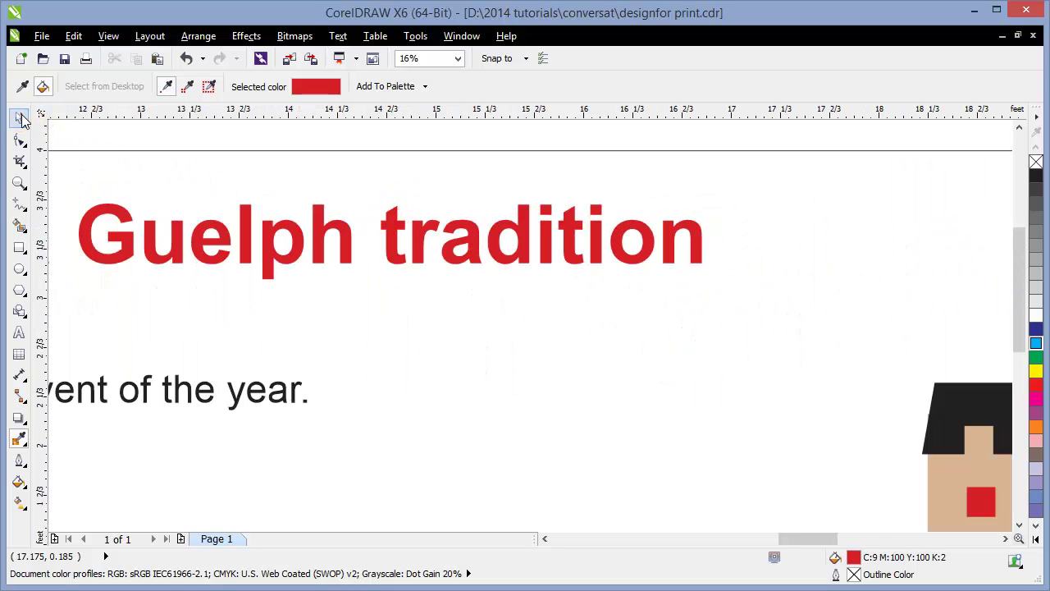
pyautogui.click(20, 117)
pyautogui.press('F4')
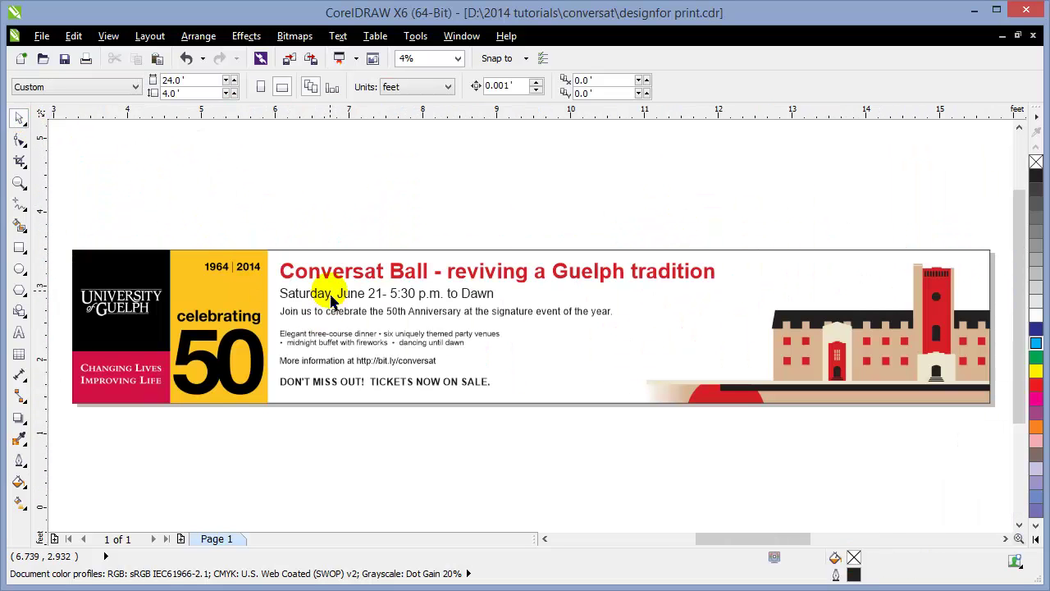
# - Duplicate the red headline and offset the copy slightly down and to the right, to about X 11.19, Y 3.30 feet
pyautogui.scroll(1, 329, 297)
pyautogui.scroll(1, 248, 247)
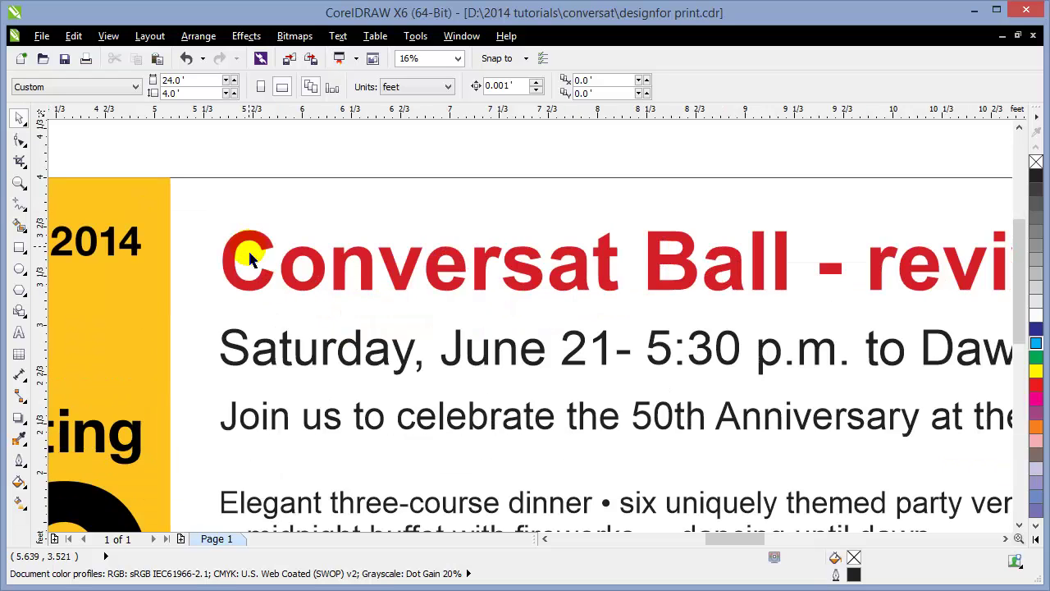
pyautogui.scroll(1, 386, 289)
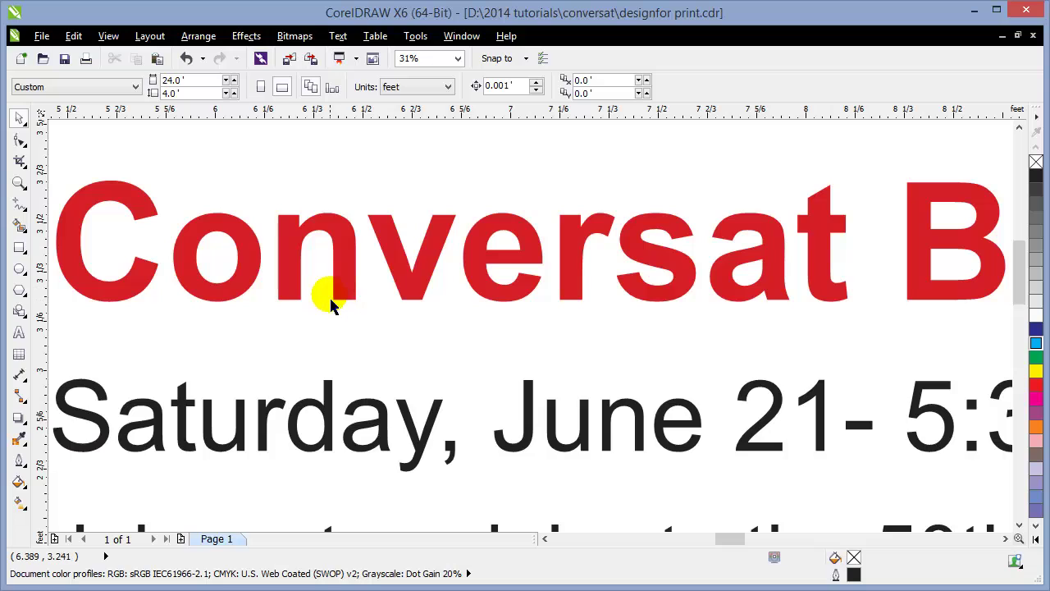
pyautogui.click(343, 239)
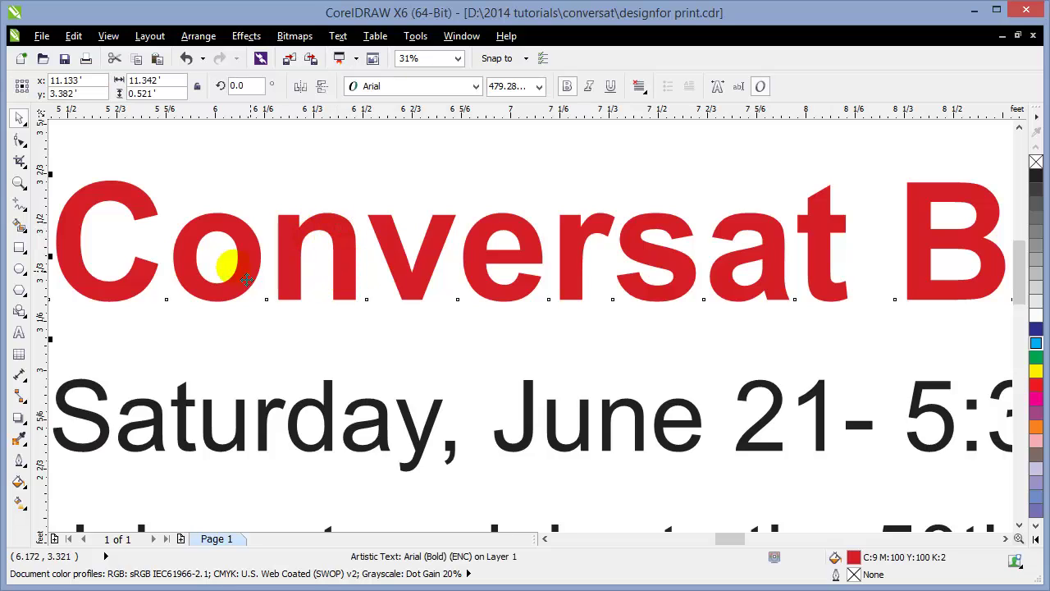
pyautogui.click(75, 38)
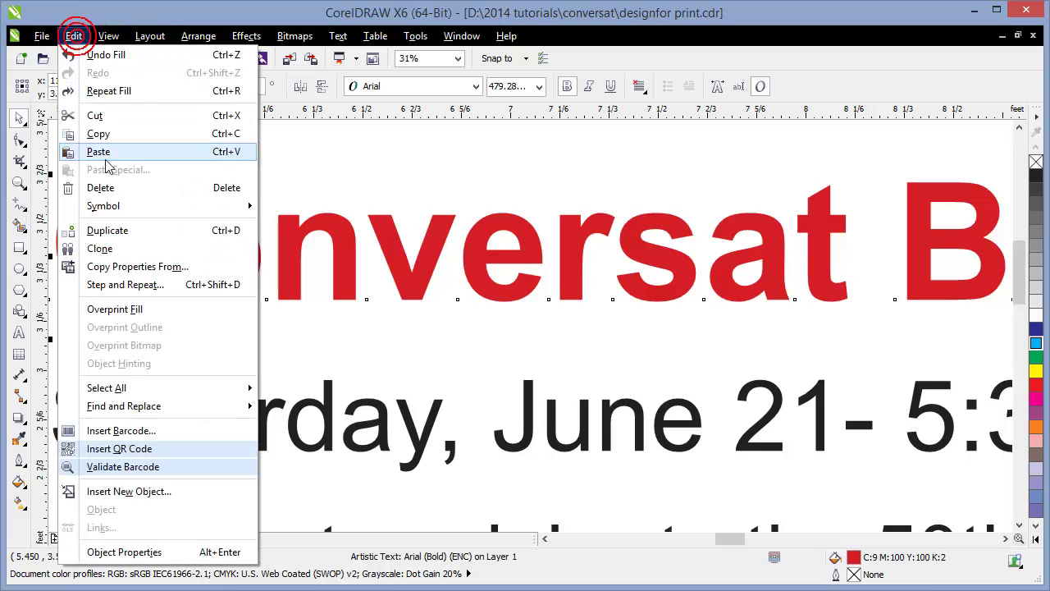
pyautogui.click(108, 230)
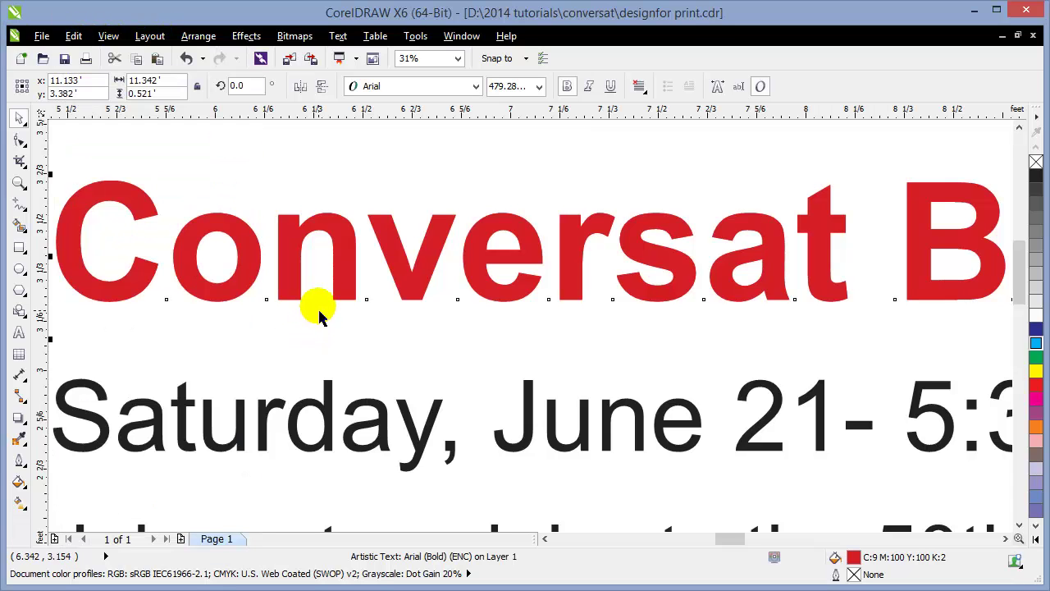
pyautogui.moveTo(371, 316); pyautogui.dragTo(379, 321)
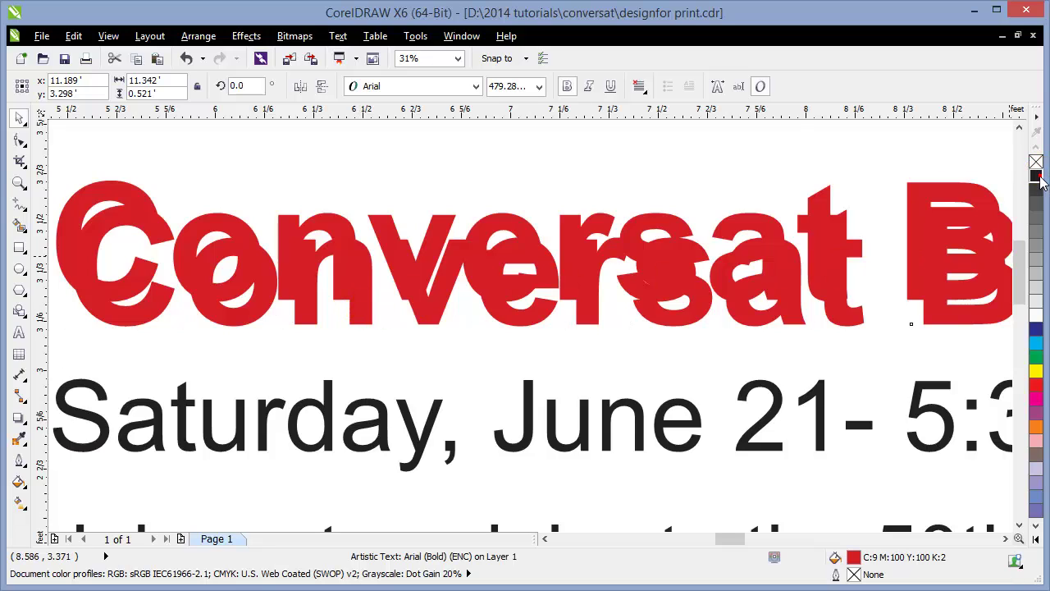
# - Fill the original headline behind the red copy with black, keeping the offset copy red
pyautogui.click(1037, 176)
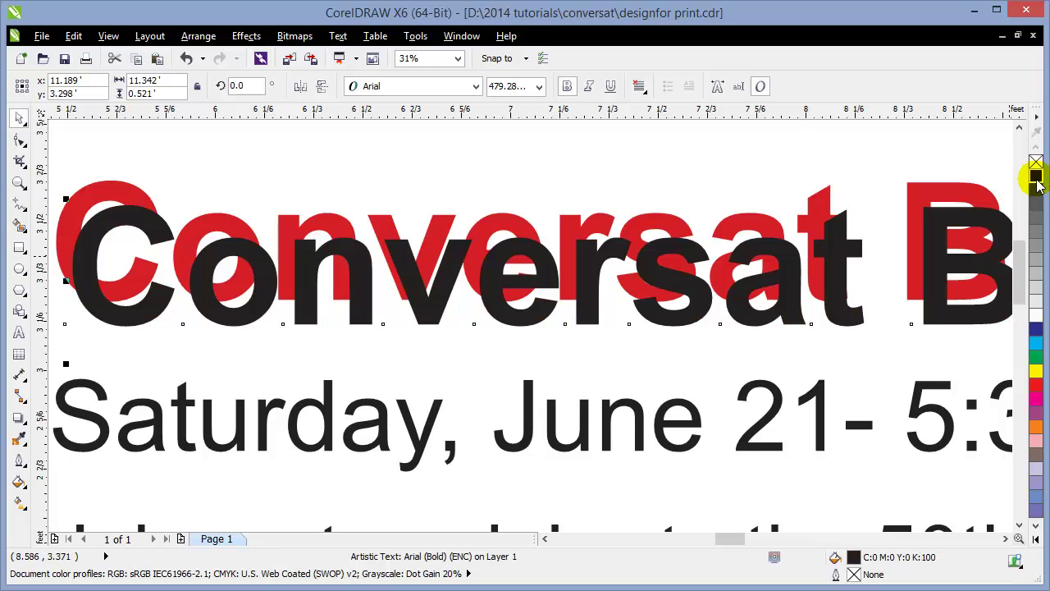
pyautogui.click(186, 59)
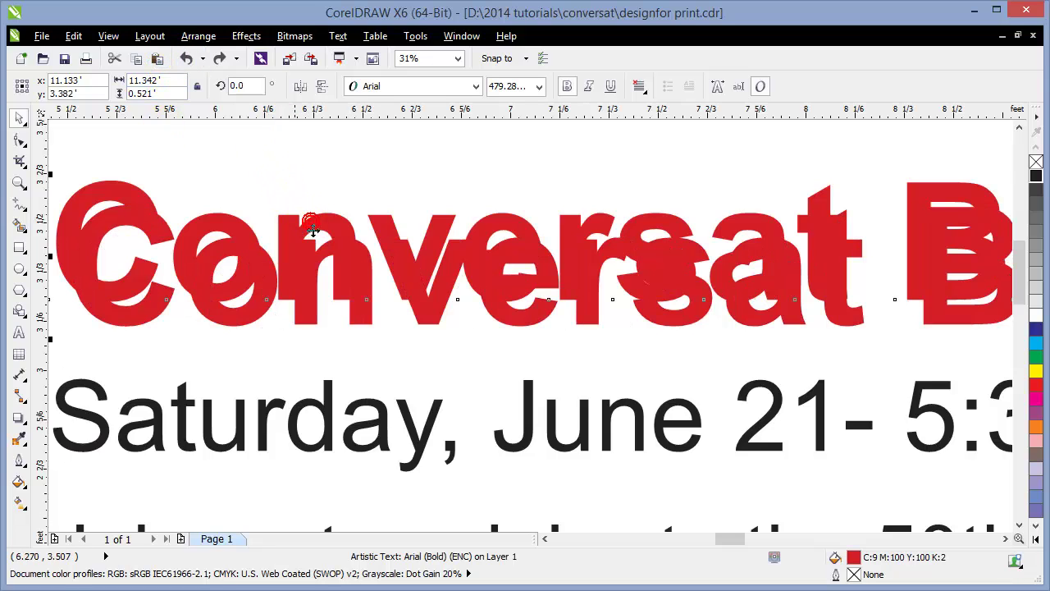
pyautogui.click(1036, 175)
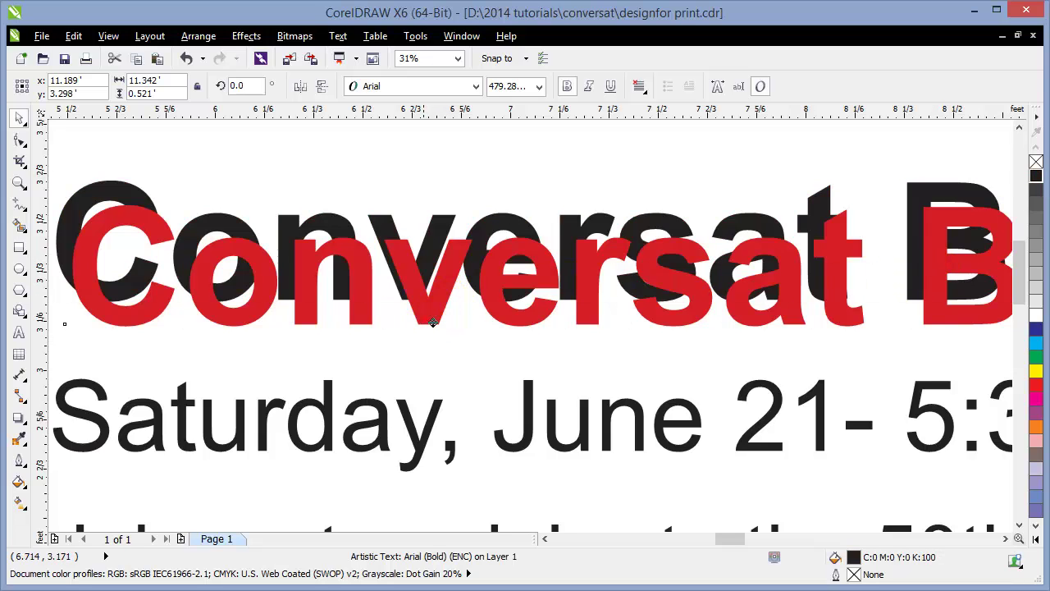
# - Move the red headline copy to about X 11.12, Y 3.40 feet so the black text forms a thin shadow, and deselect it
pyautogui.moveTo(434, 322); pyautogui.dragTo(416, 306)
pyautogui.scroll(2, 414, 285)
pyautogui.scroll(-2, 426, 367)
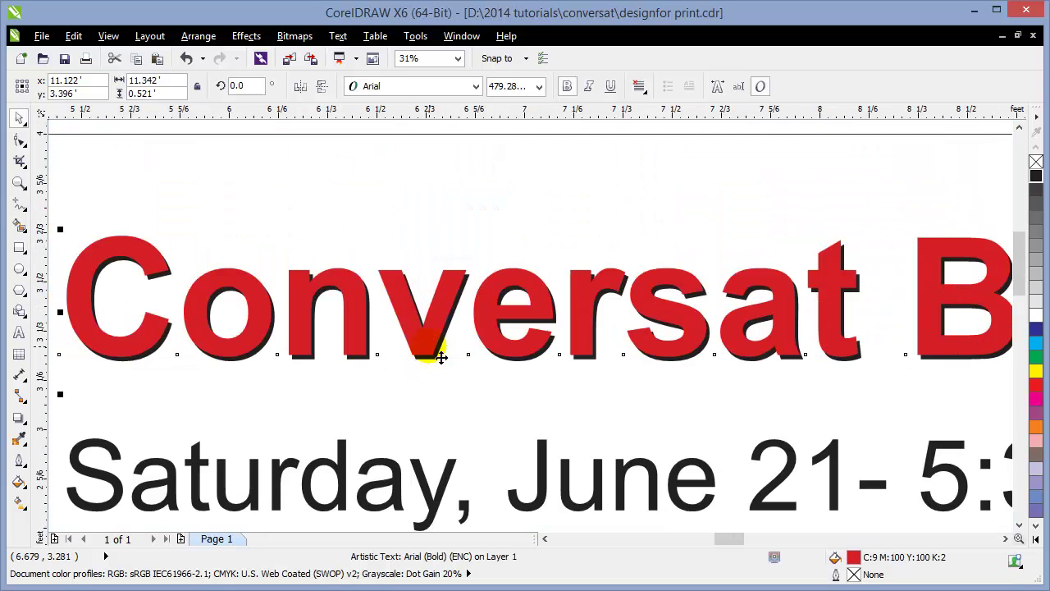
pyautogui.click(429, 129)
pyautogui.hotkey('shift', 'F4')
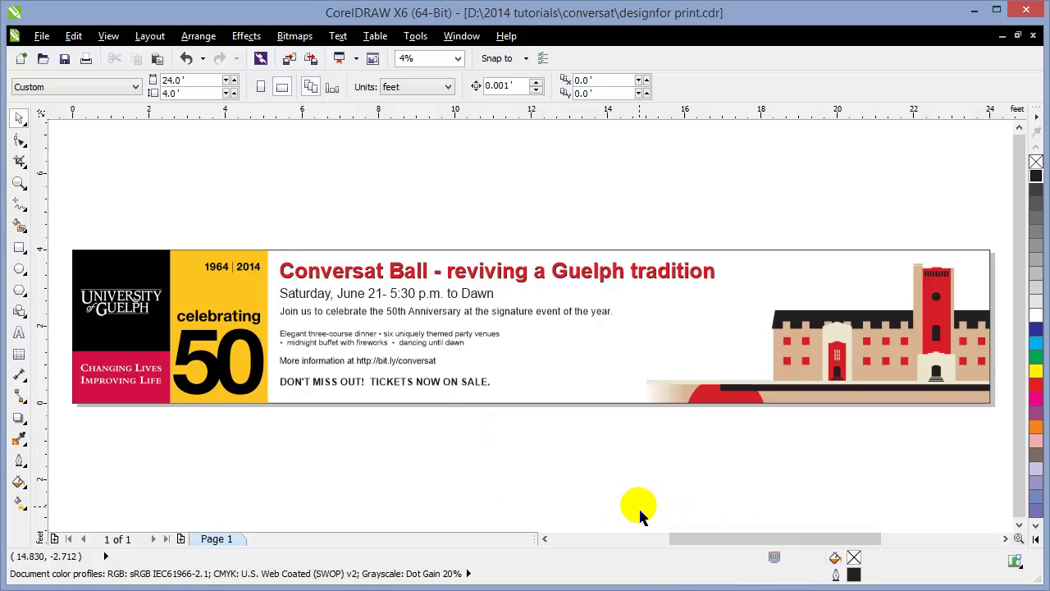
pyautogui.click(564, 375)
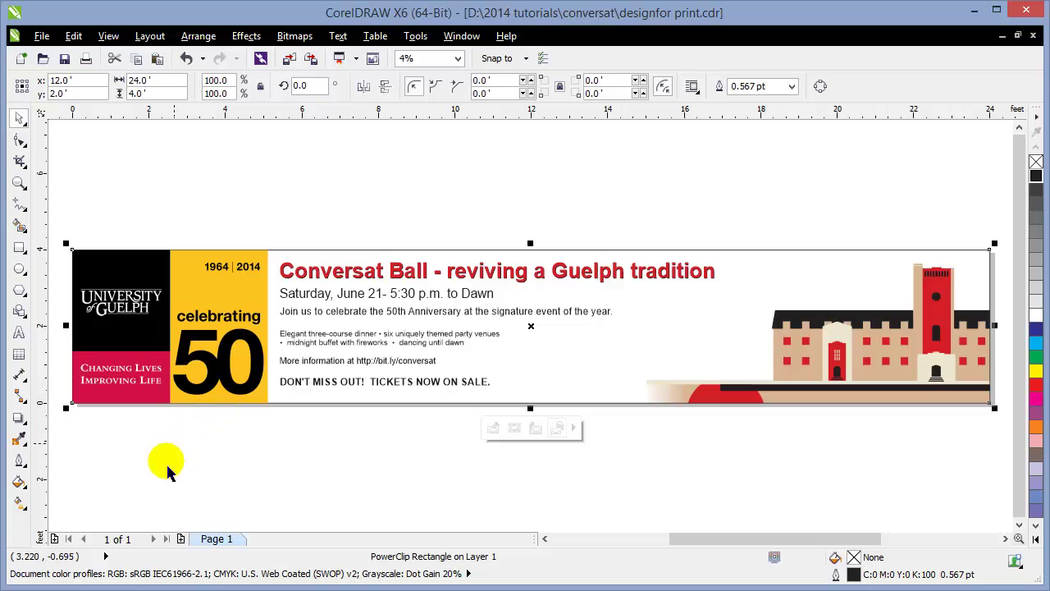
pyautogui.click(437, 472)
pyautogui.click(539, 378)
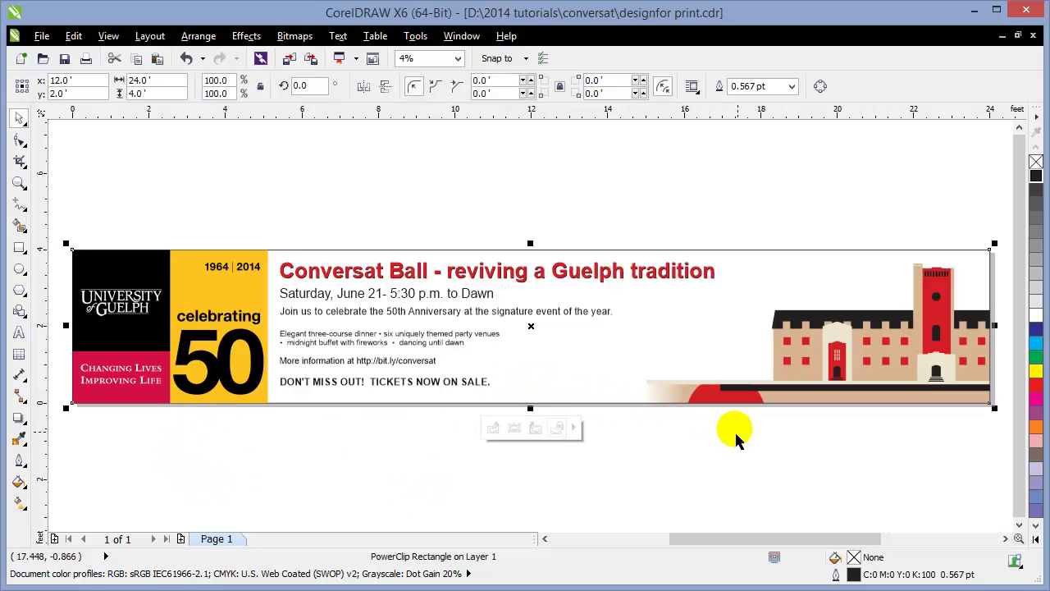
pyautogui.click(149, 161)
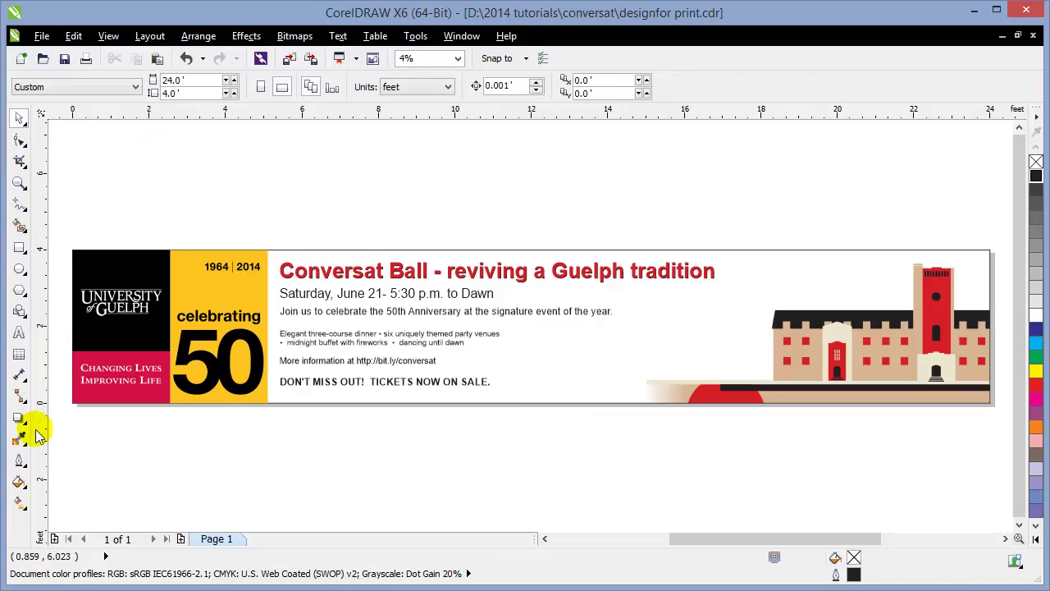